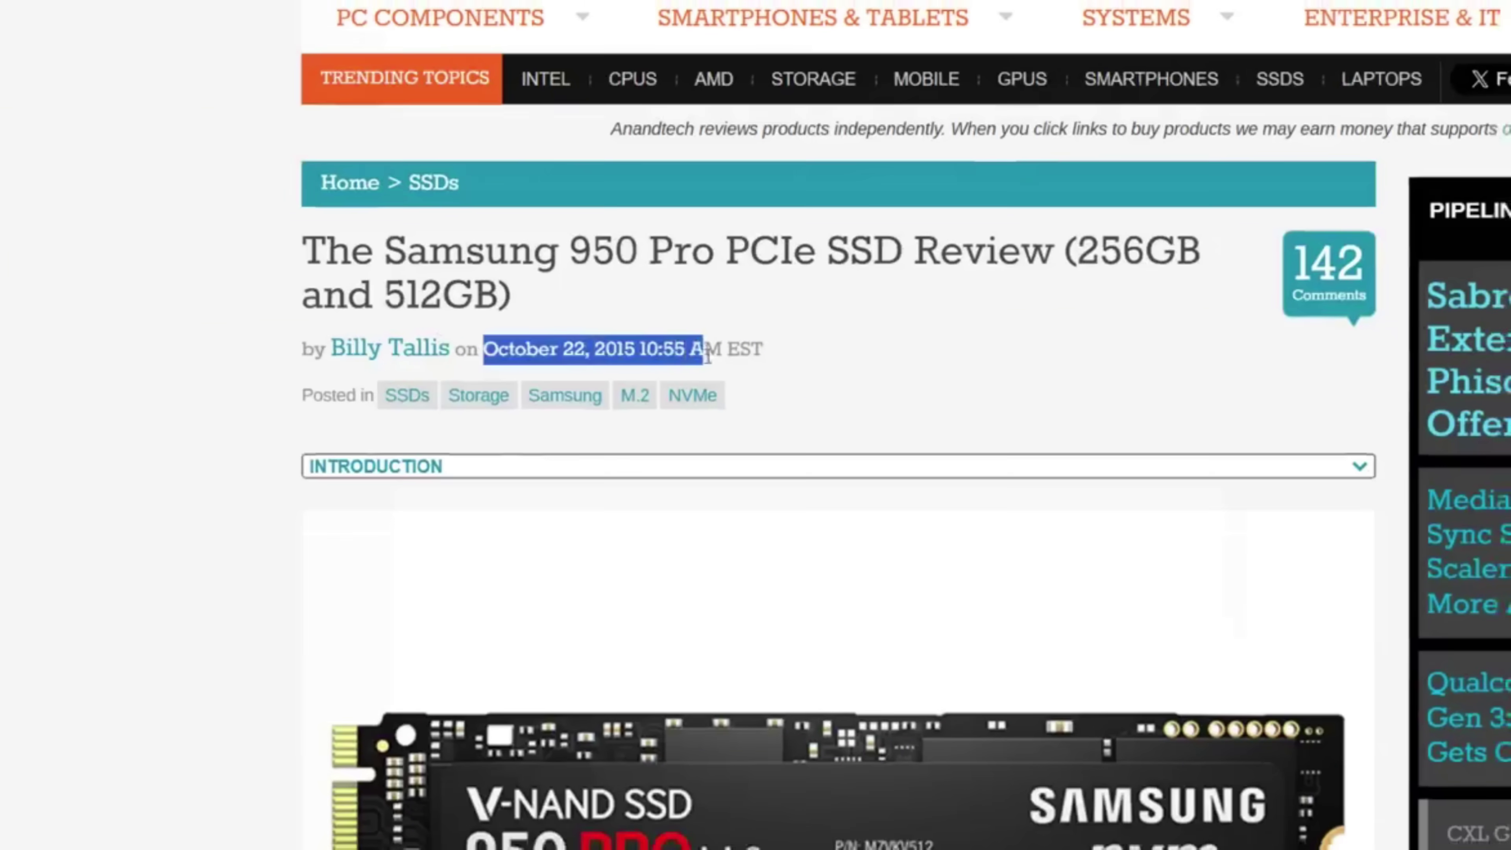
Step: Clear the date selection and scroll the SSD review down to the product photo and deals listing
{"action": "left_click", "coordinate": [156, 619]}
{"action": "scroll", "coordinate": [170, 718], "scroll_direction": "down", "scroll_amount": 1}
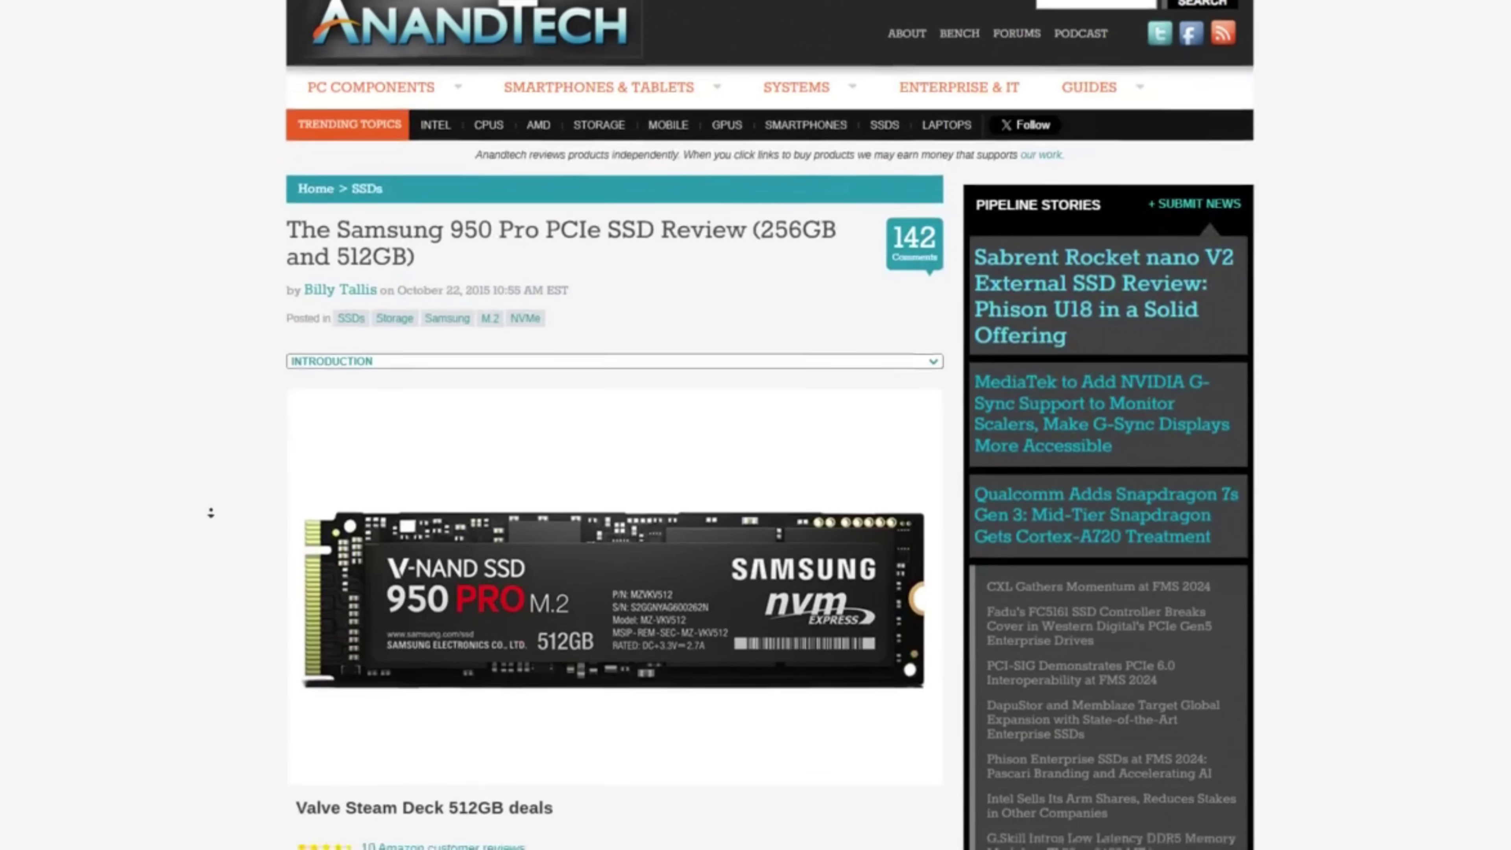
{"action": "scroll", "coordinate": [210, 512], "scroll_direction": "down", "scroll_amount": 15}
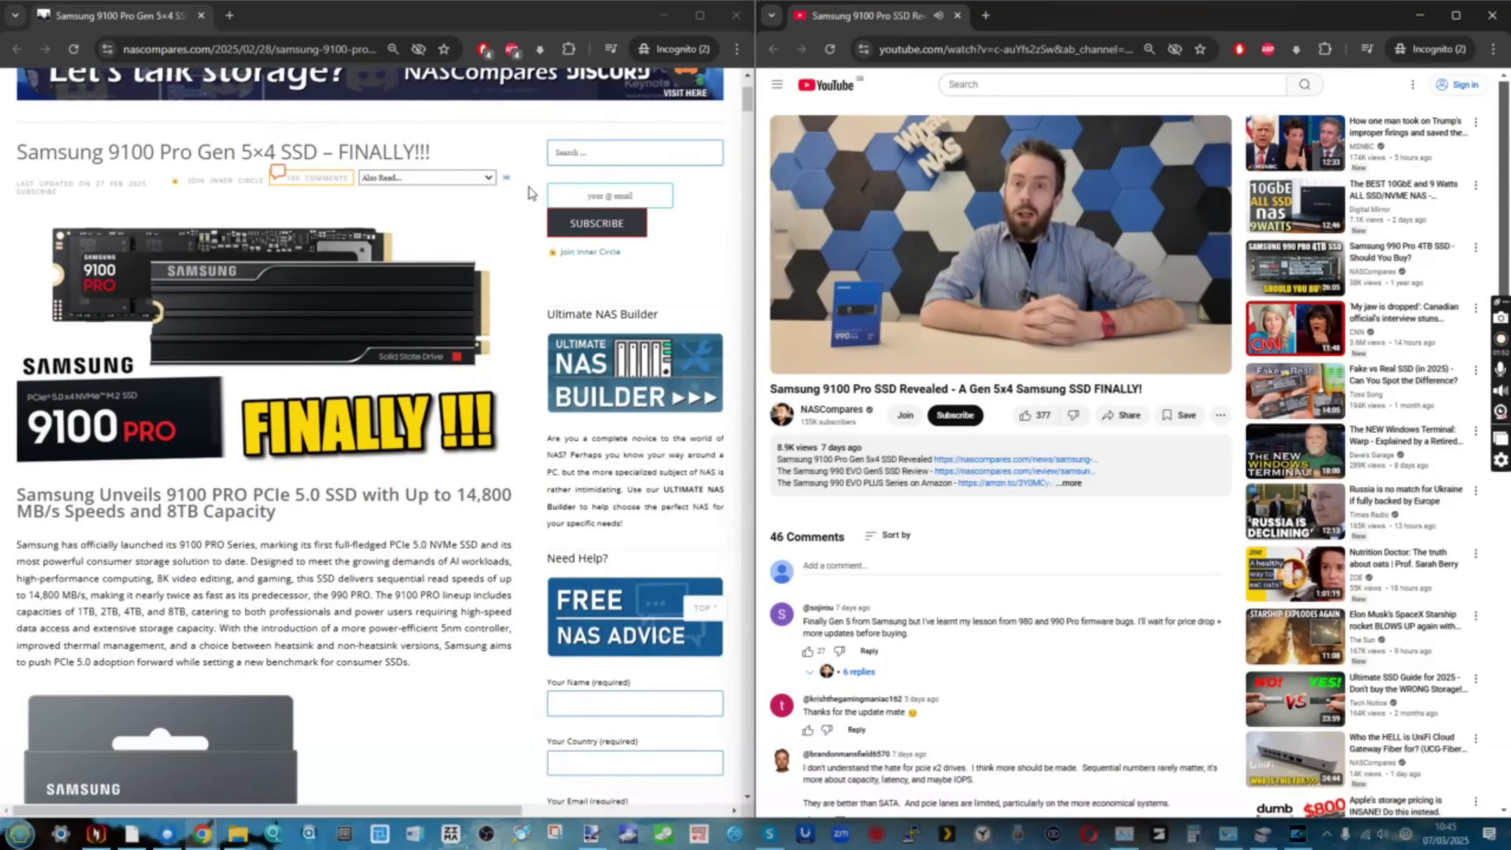
Step: Scroll the NASCompares 9100 Pro article to its specification table and 990 EVO comparison
{"action": "left_click", "coordinate": [531, 194]}
{"action": "scroll", "coordinate": [511, 206], "scroll_direction": "up", "scroll_amount": 3}
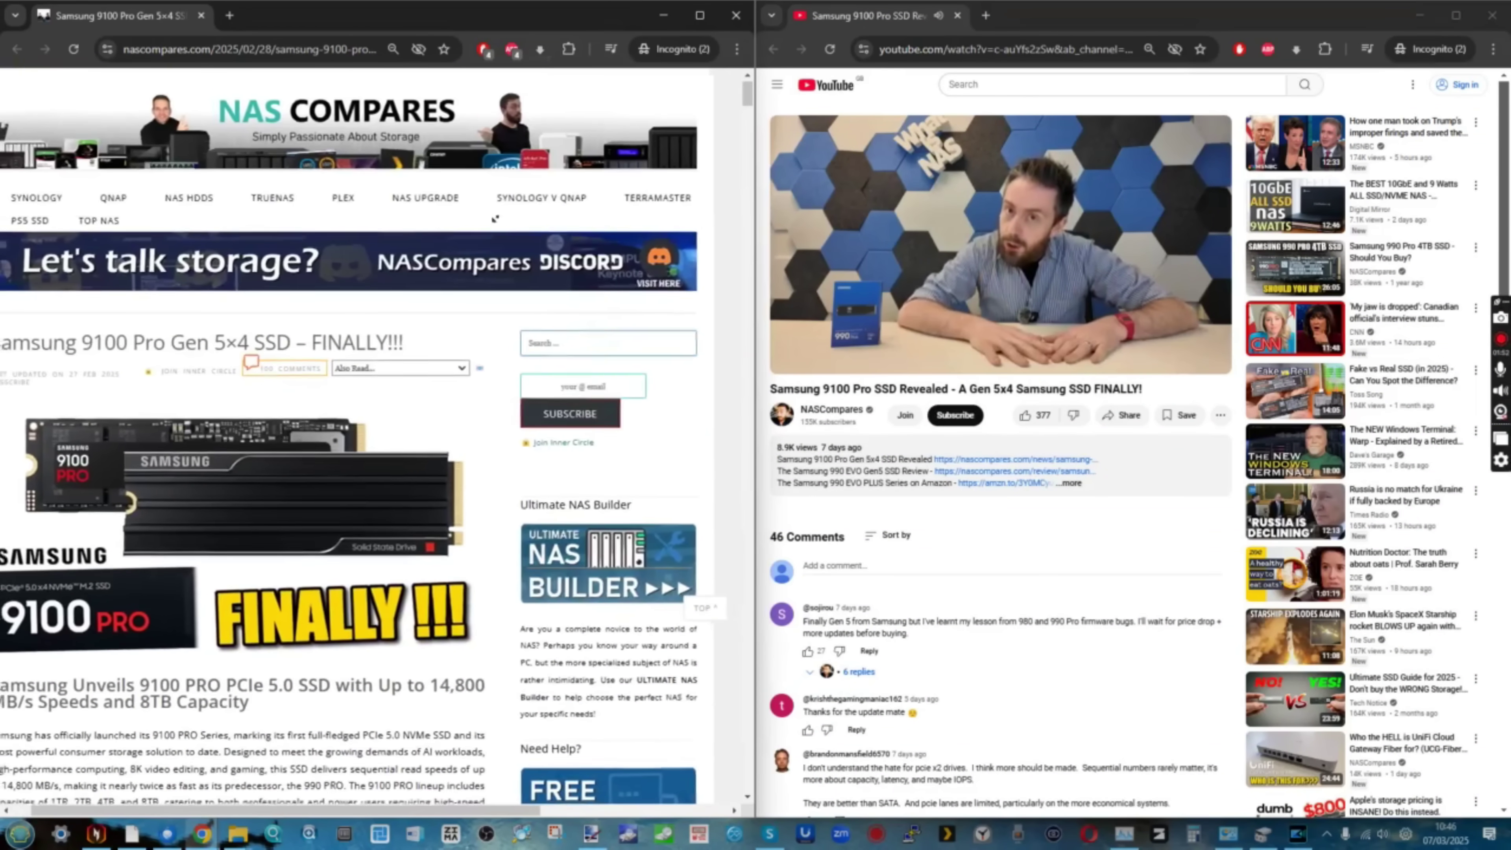
{"action": "scroll", "coordinate": [499, 226], "scroll_direction": "down", "scroll_amount": 10}
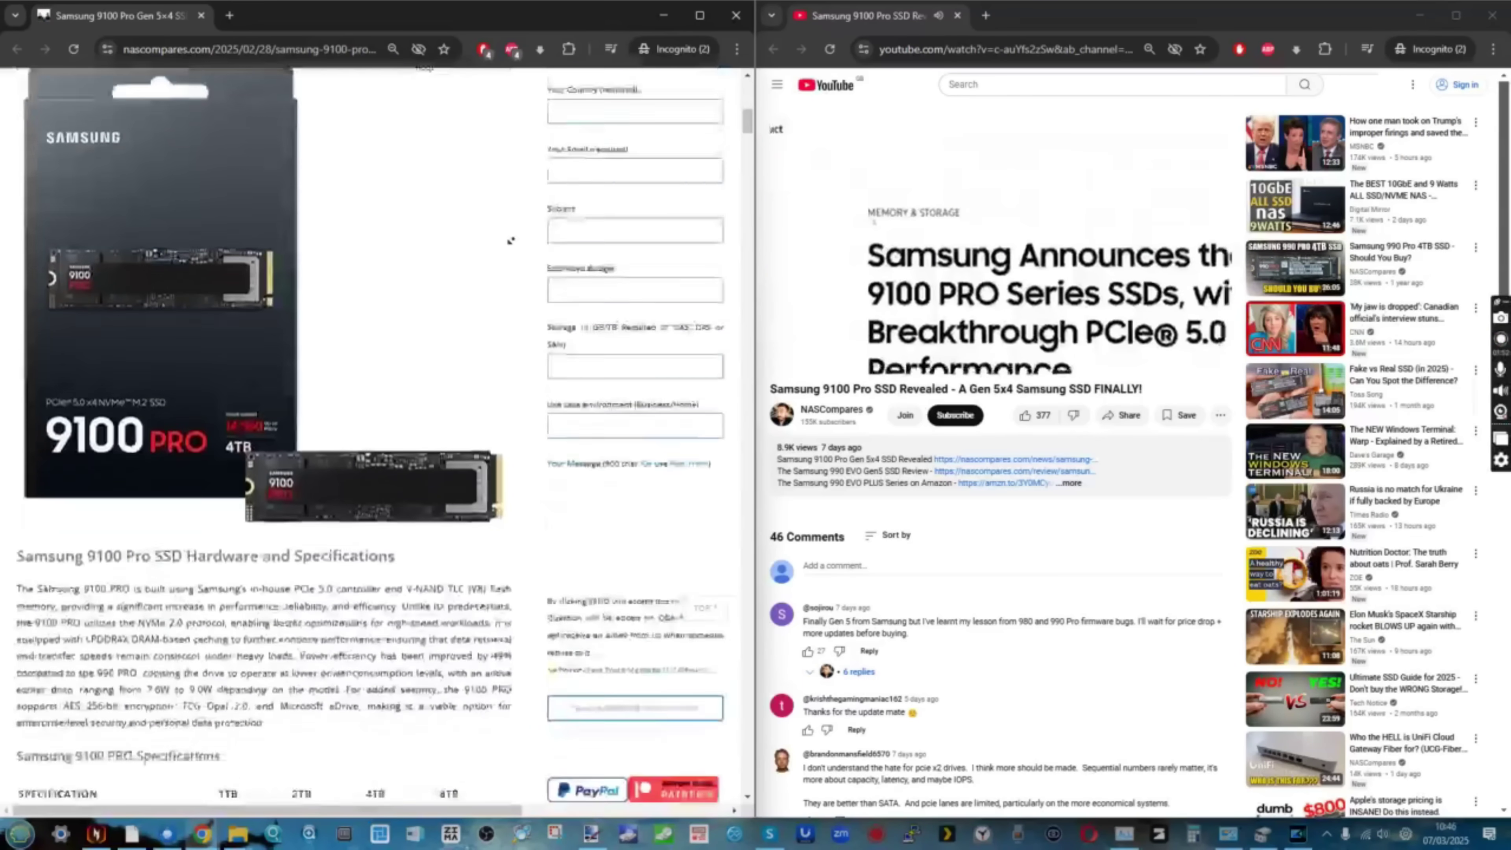
{"action": "scroll", "coordinate": [510, 241], "scroll_direction": "down", "scroll_amount": 10}
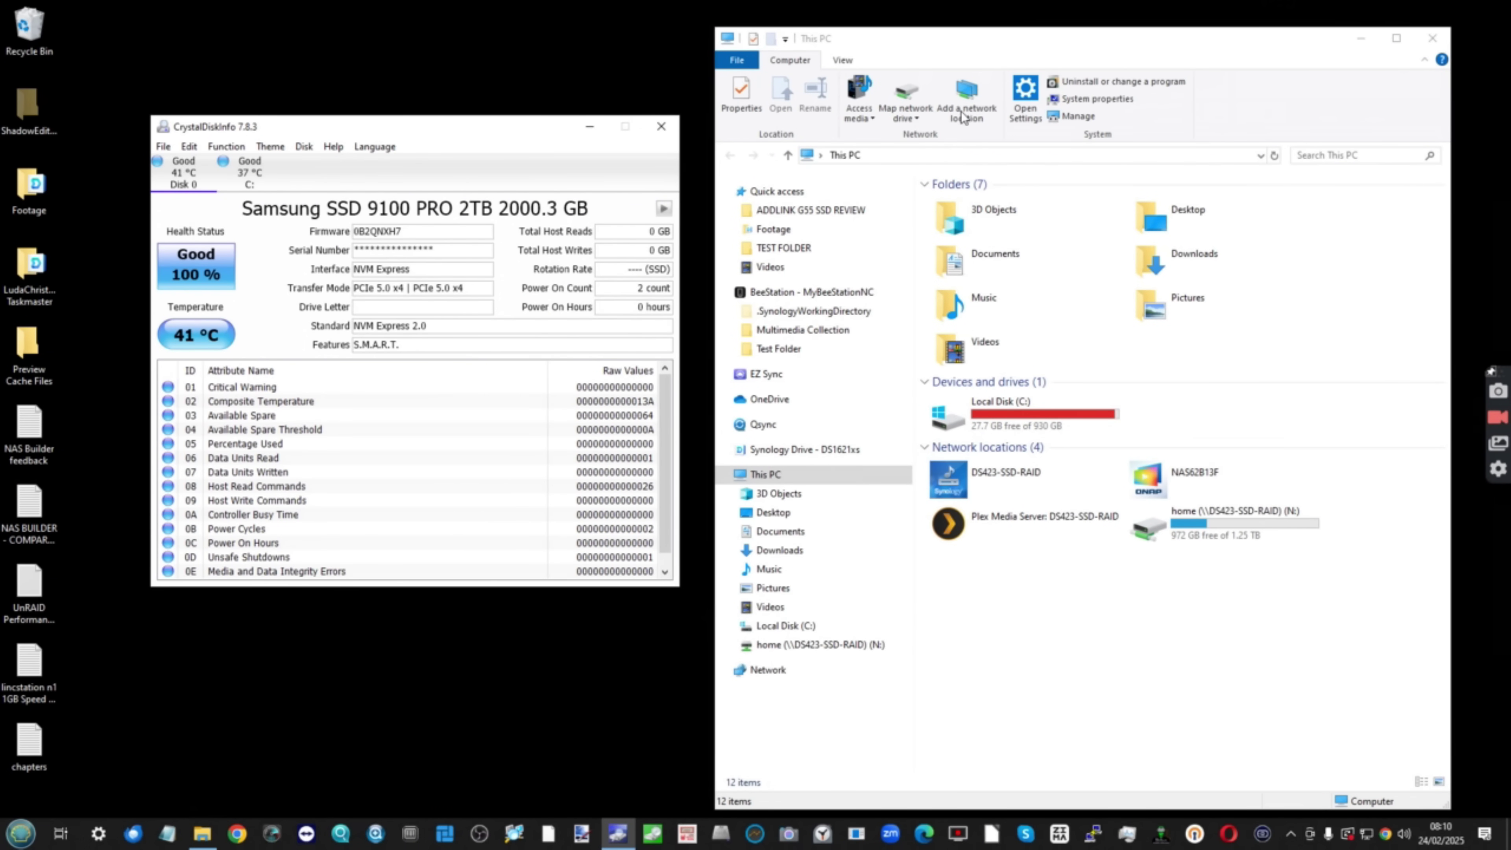
Step: Open Computer Management beside CrystalDiskInfo and expand Storage to reach Disk Management
{"action": "left_click", "coordinate": [1079, 116]}
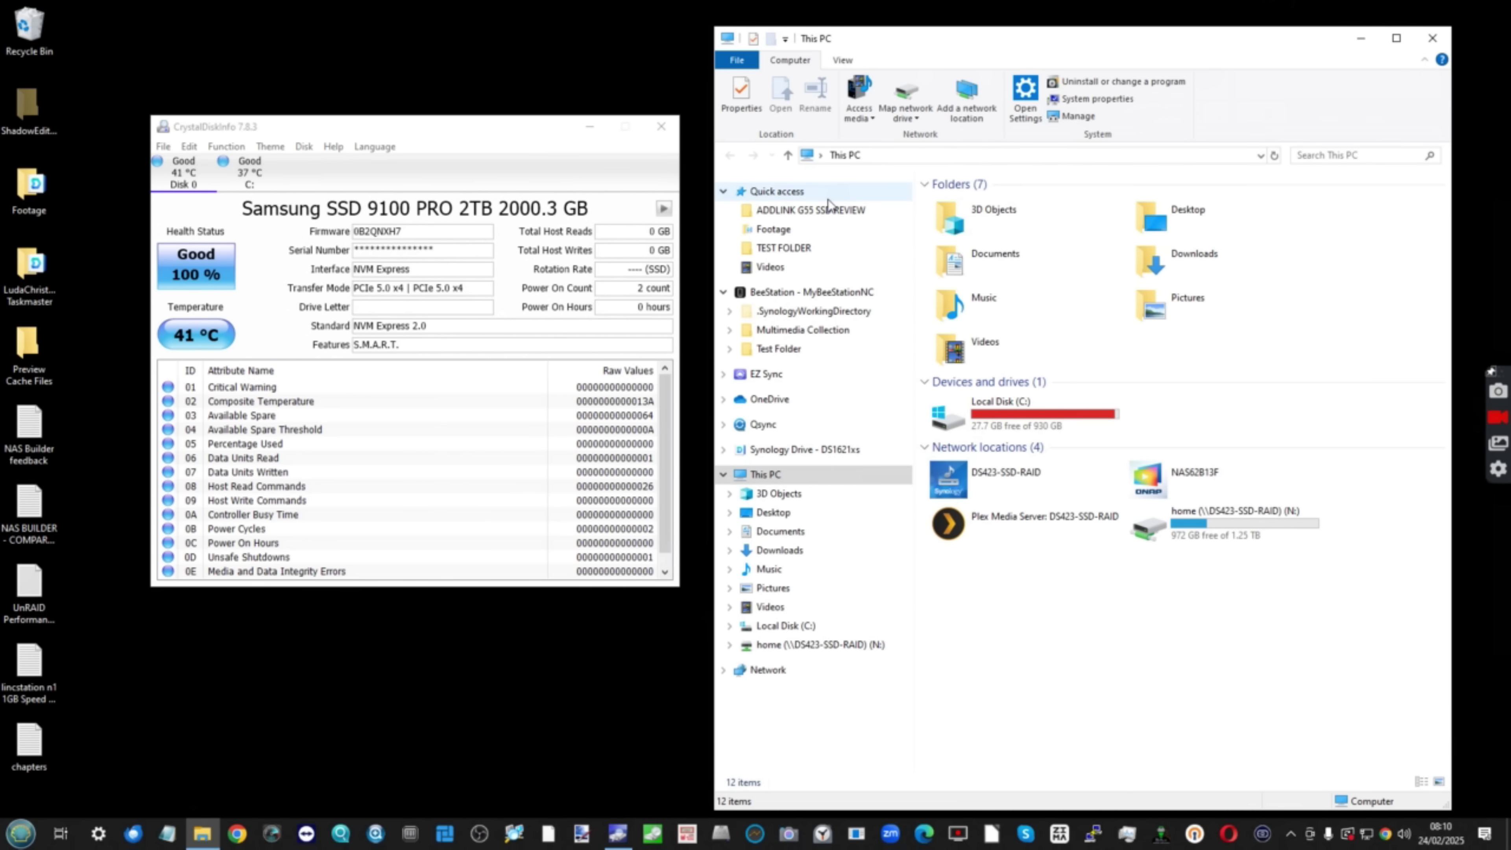
{"action": "left_click_drag", "start_coordinate": [537, 124], "coordinate": [534, 46]}
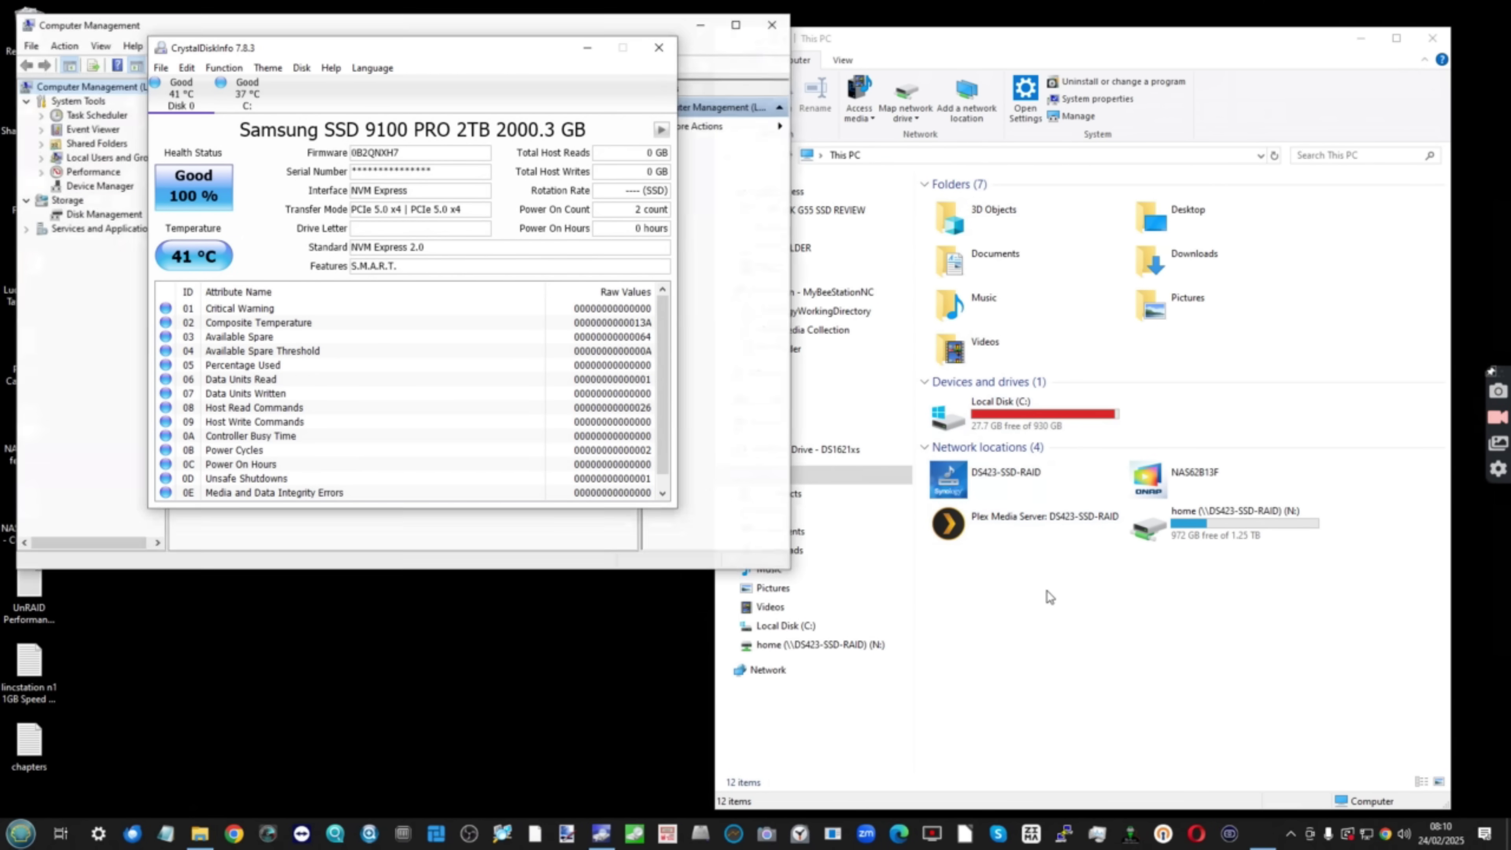
{"action": "left_click_drag", "start_coordinate": [400, 51], "coordinate": [1155, 126]}
{"action": "double_click", "coordinate": [887, 229]}
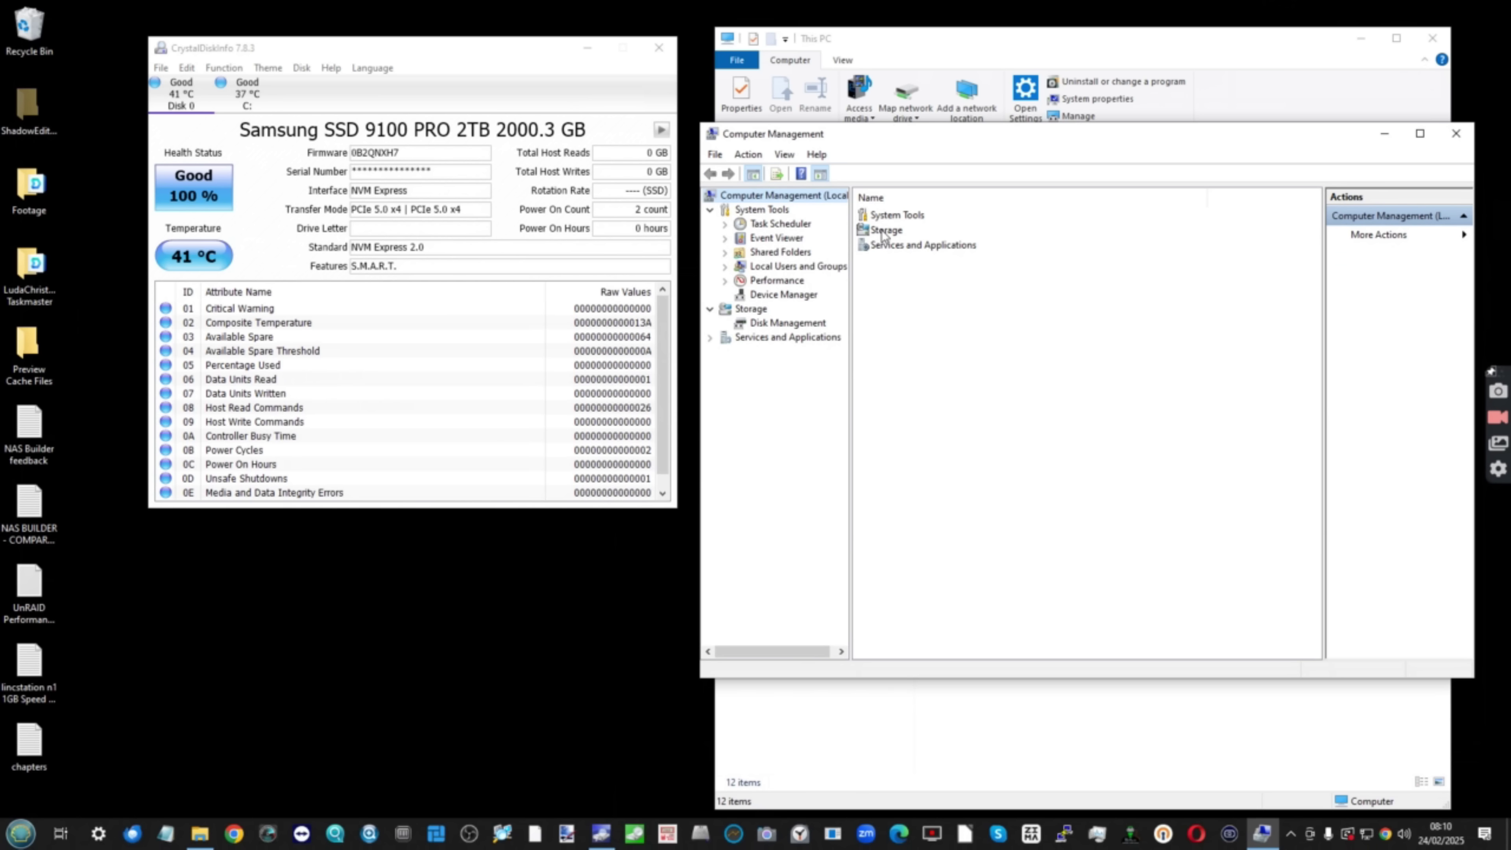
{"action": "double_click", "coordinate": [938, 218]}
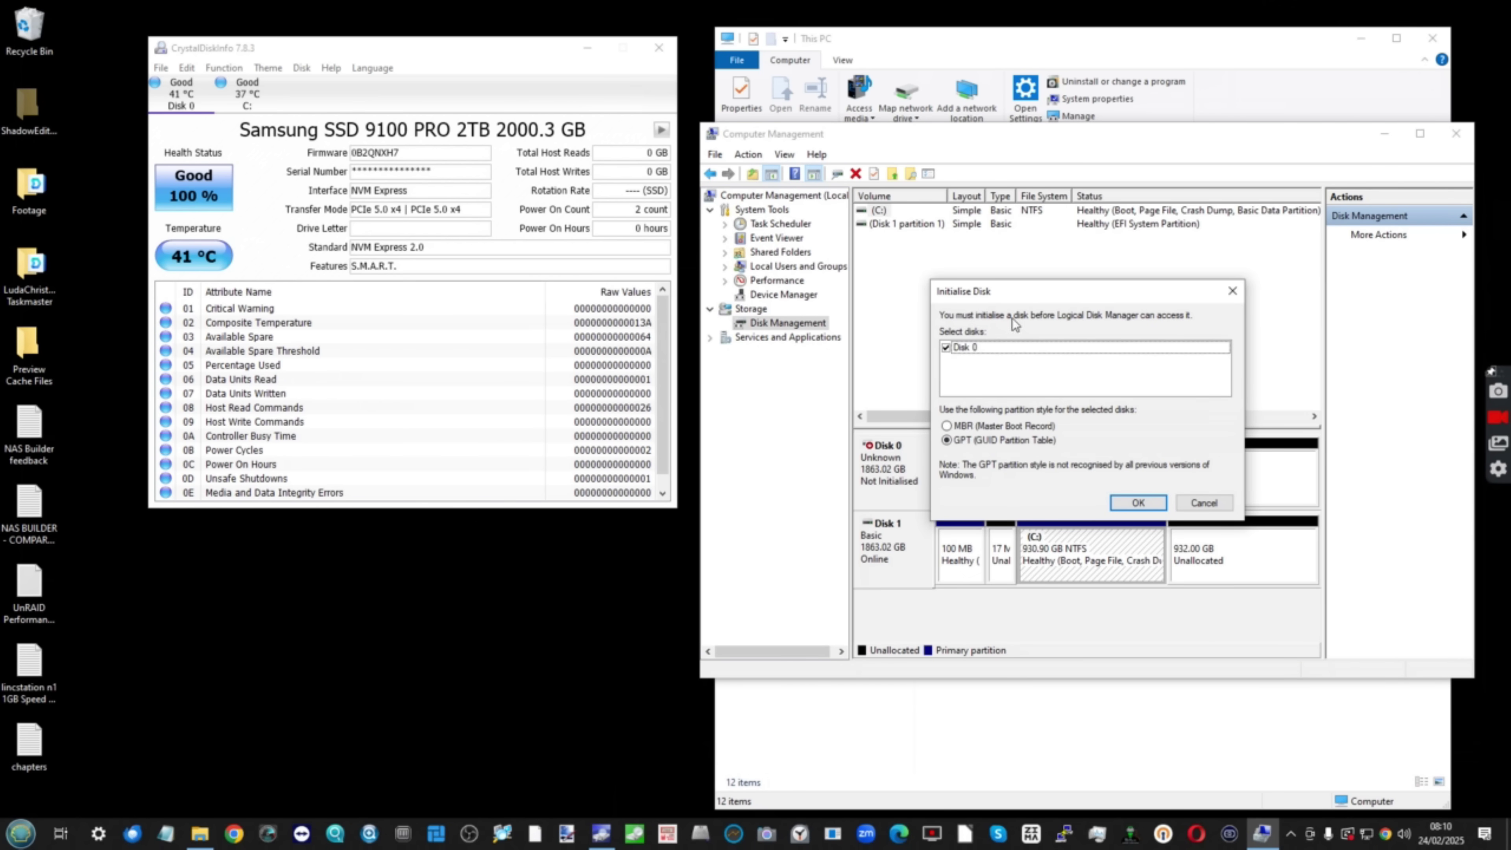
Step: Initialise Disk 0 as GPT and create an NTFS simple volume S: labelled Samsung9100-2tb-ssd
{"action": "left_click", "coordinate": [1138, 503]}
{"action": "right_click", "coordinate": [1013, 467]}
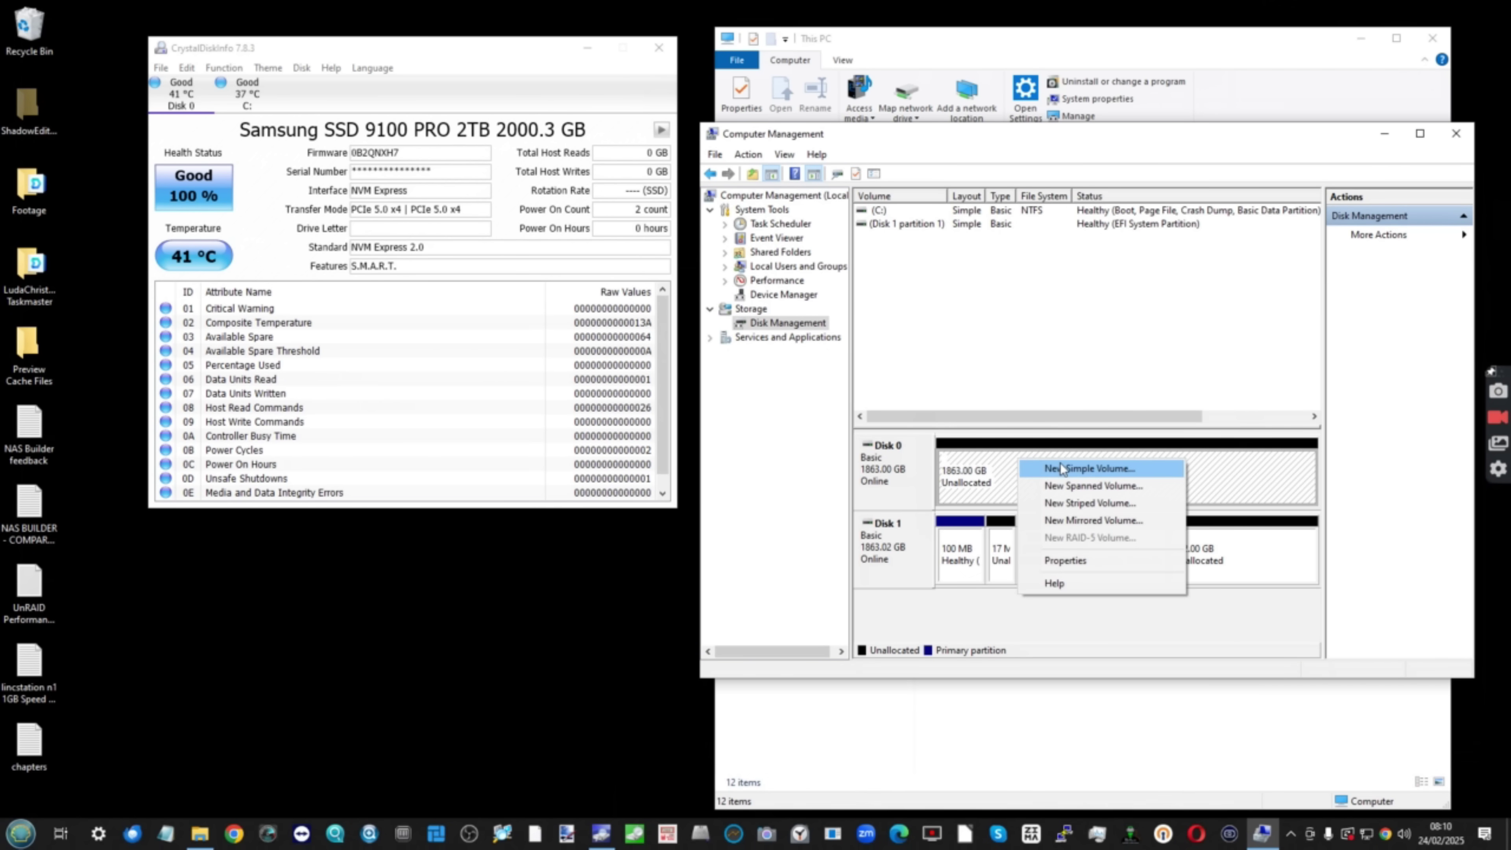
{"action": "left_click", "coordinate": [1061, 463]}
{"action": "left_click", "coordinate": [1157, 493]}
{"action": "left_click", "coordinate": [1157, 493]}
{"action": "left_click", "coordinate": [1136, 322]}
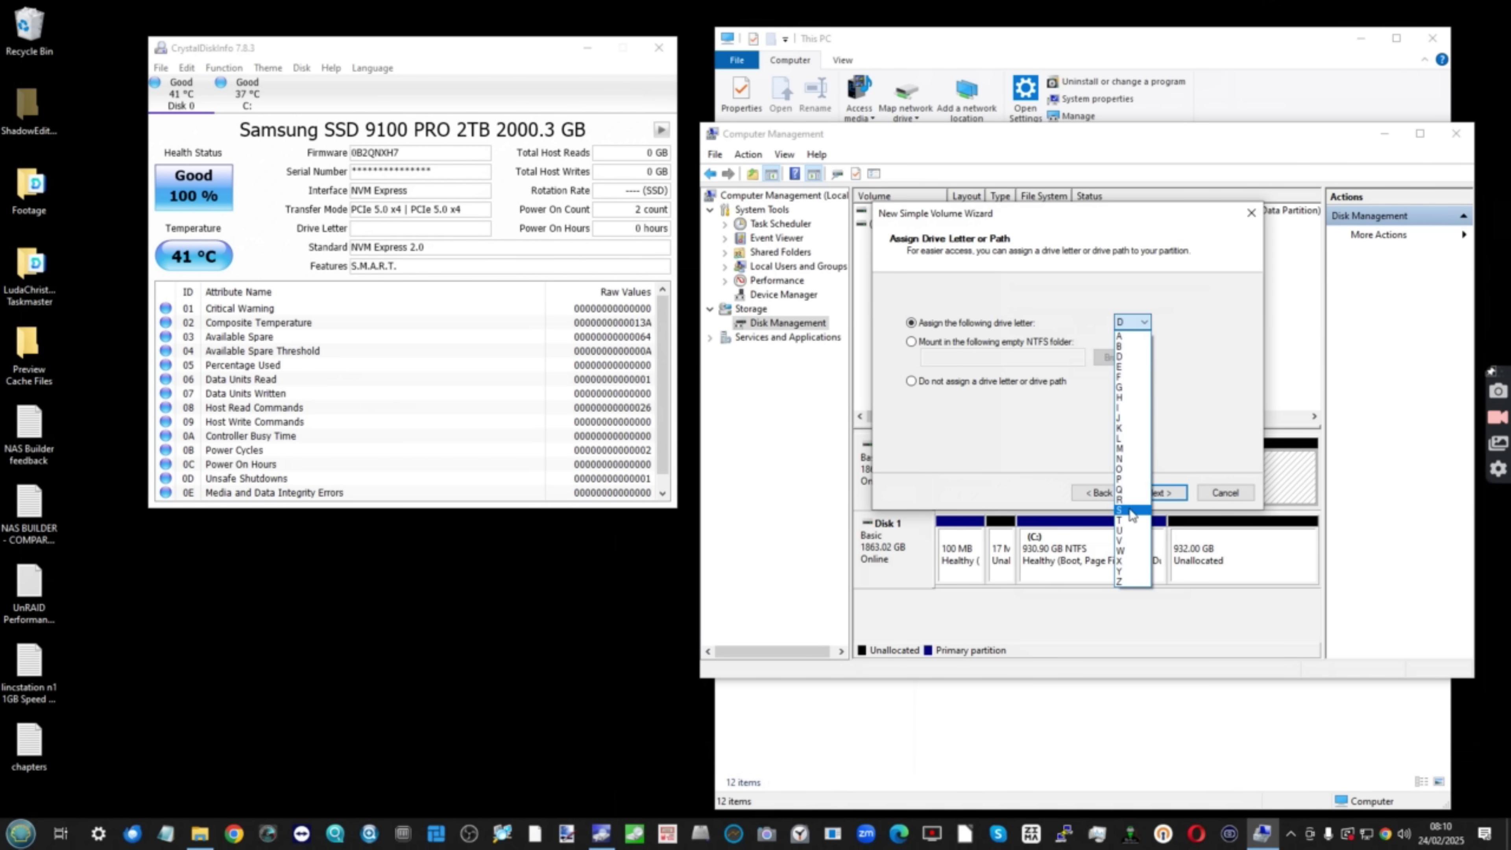
{"action": "left_click", "coordinate": [1130, 511]}
{"action": "left_click", "coordinate": [1161, 493]}
{"action": "type", "text": "Samsung99"}
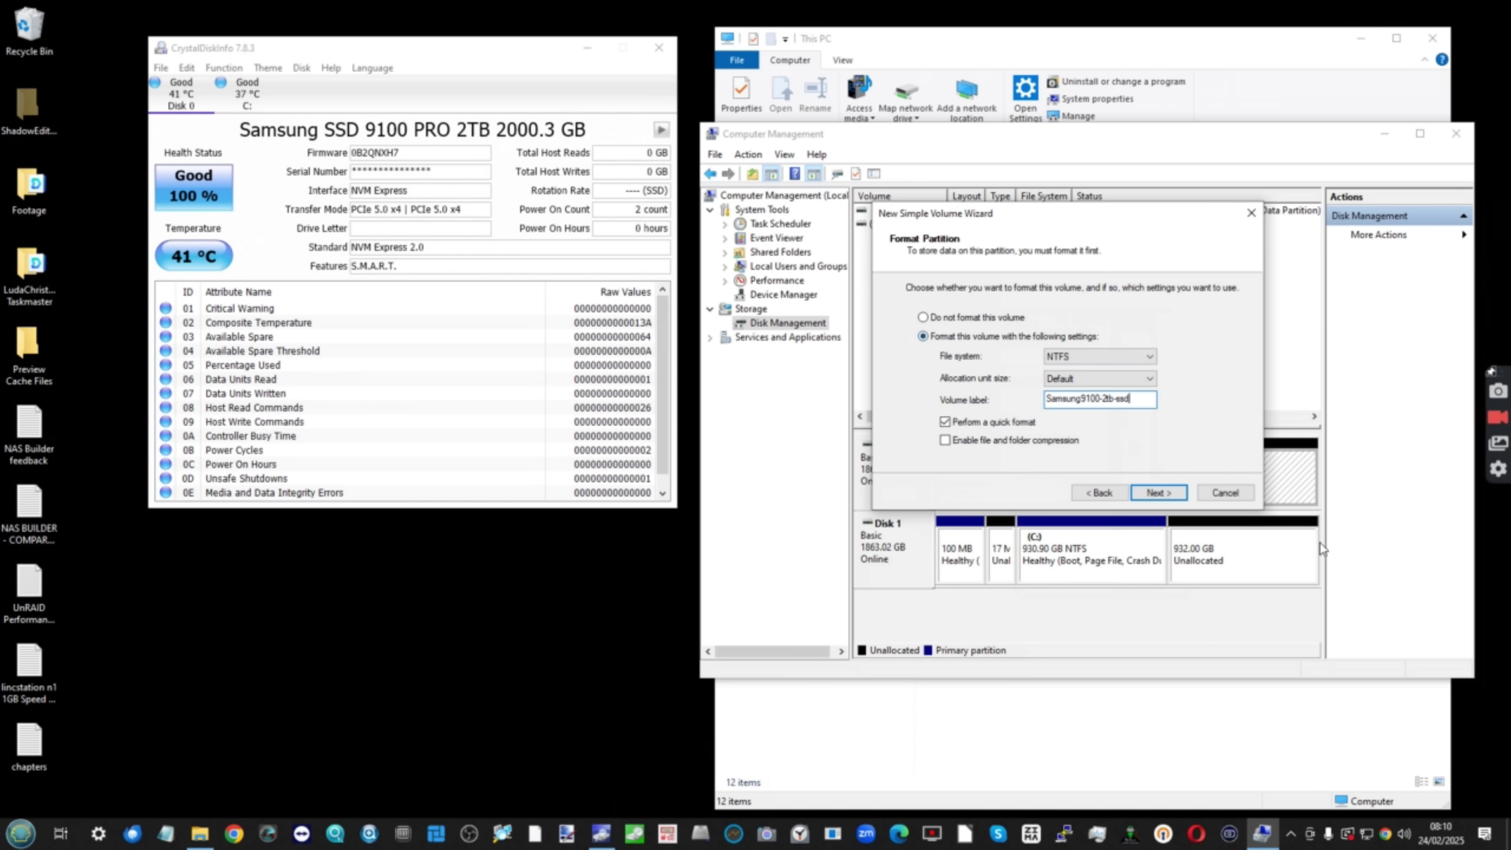
{"action": "left_click", "coordinate": [1158, 493]}
{"action": "left_click", "coordinate": [1158, 493]}
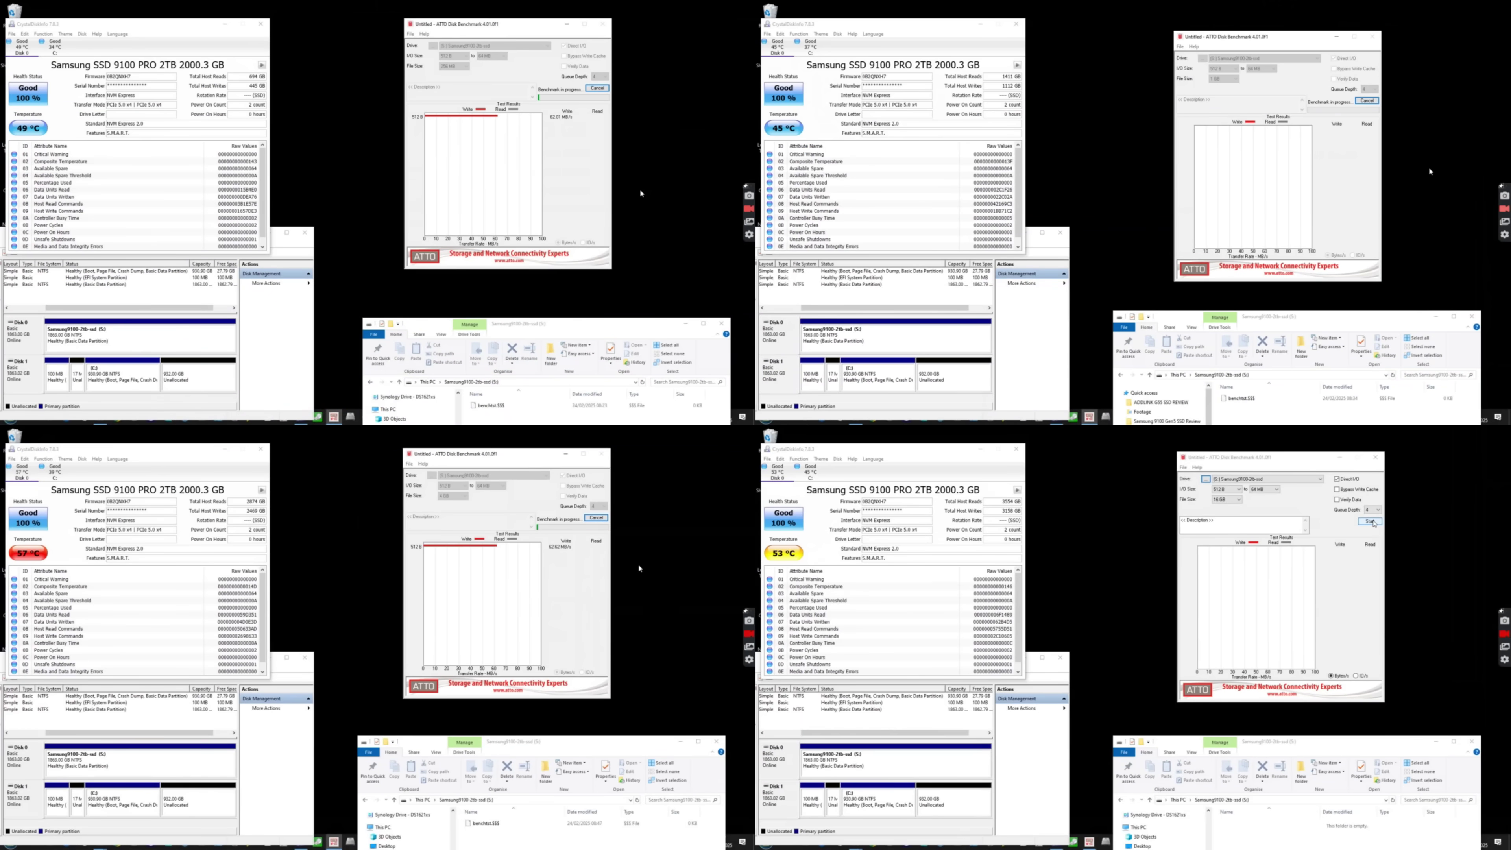
Step: Run ATTO Disk Benchmark on drive S:, then bring CrystalDiskInfo forward to check temperature
{"action": "left_click", "coordinate": [1372, 522]}
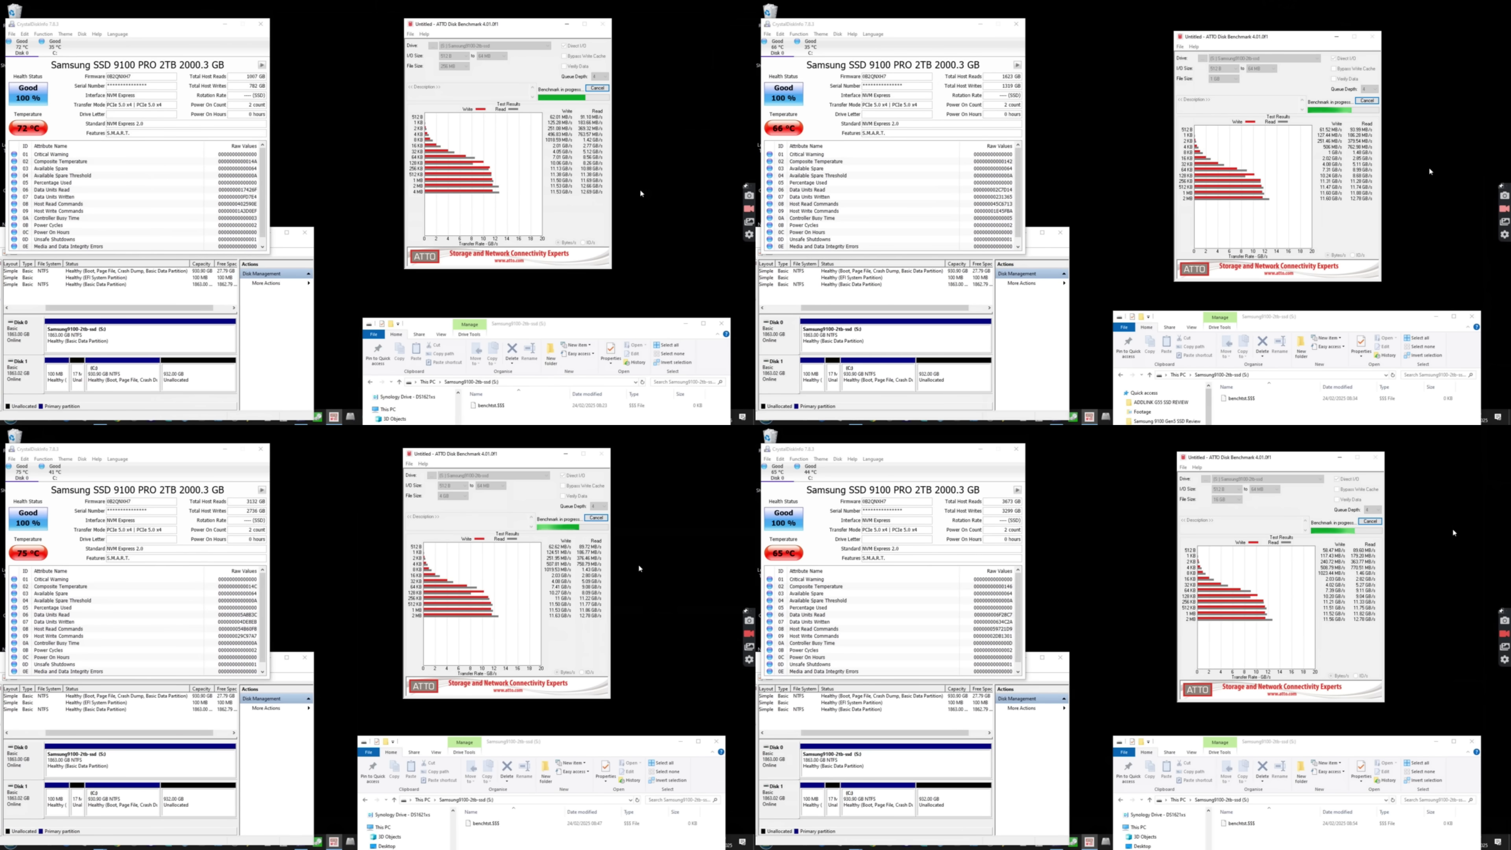
{"action": "left_click", "coordinate": [808, 456]}
{"action": "left_click", "coordinate": [806, 458]}
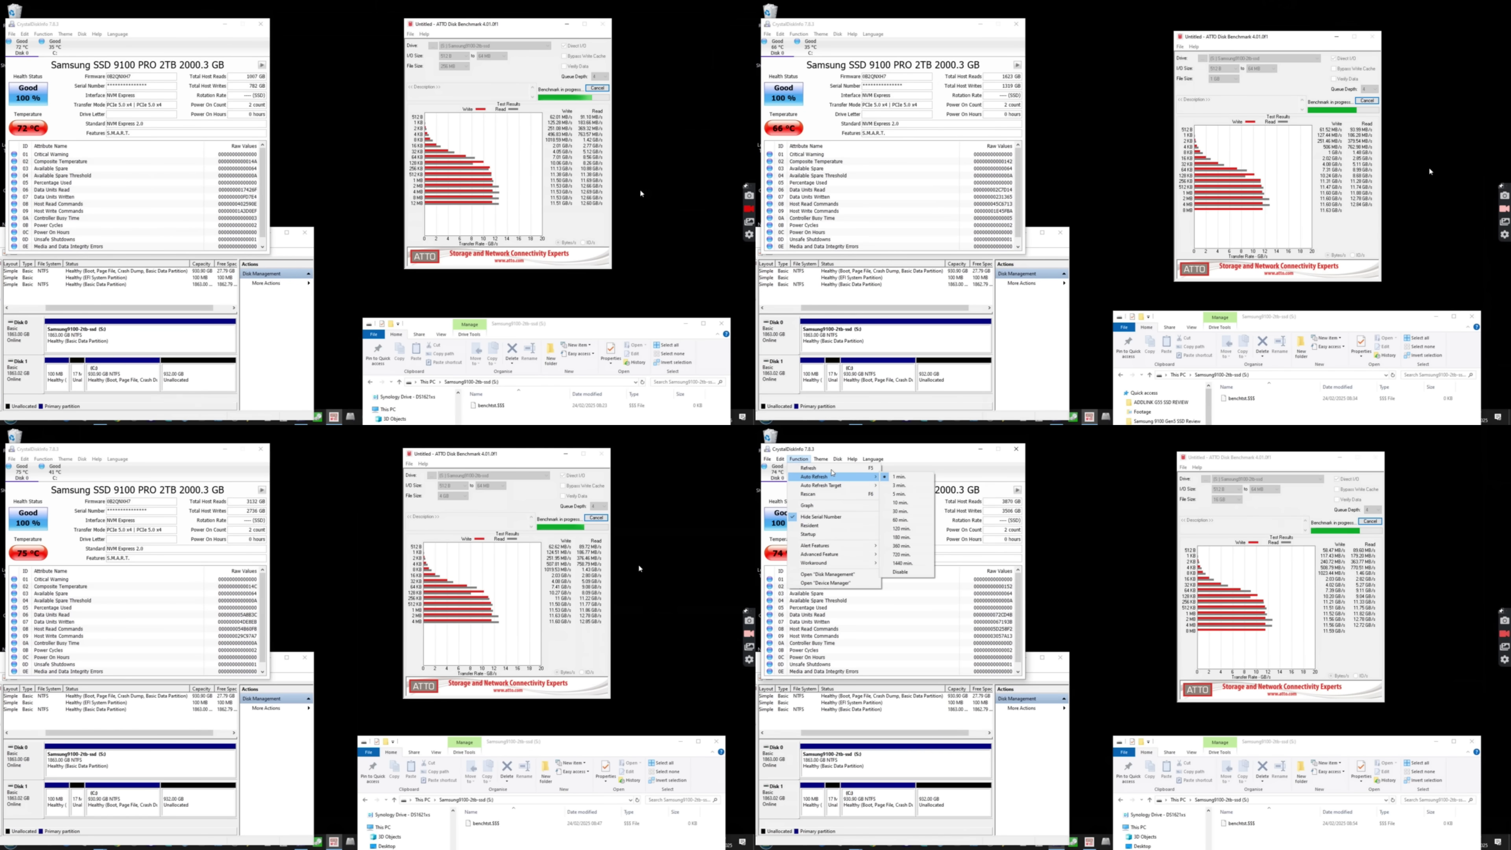
Step: Refresh CrystalDiskInfo's health and temperature readings while AJA System Test runs
{"action": "left_click", "coordinate": [906, 478]}
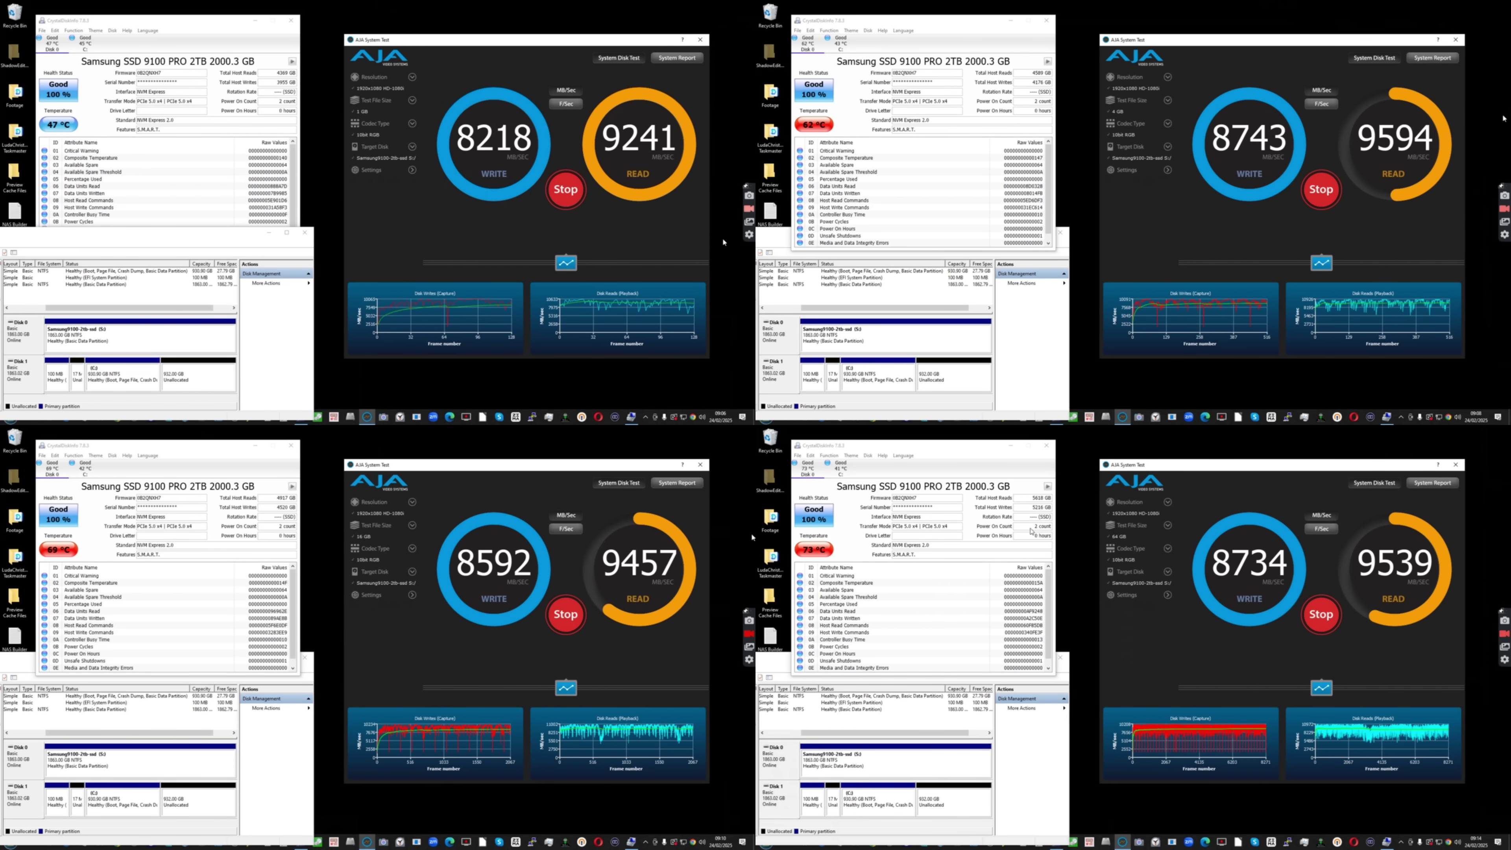
Step: Refresh each CrystalDiskInfo window's temperature and host totals as readings climb toward 83 °C
{"action": "left_click", "coordinate": [829, 455]}
{"action": "left_click", "coordinate": [846, 464]}
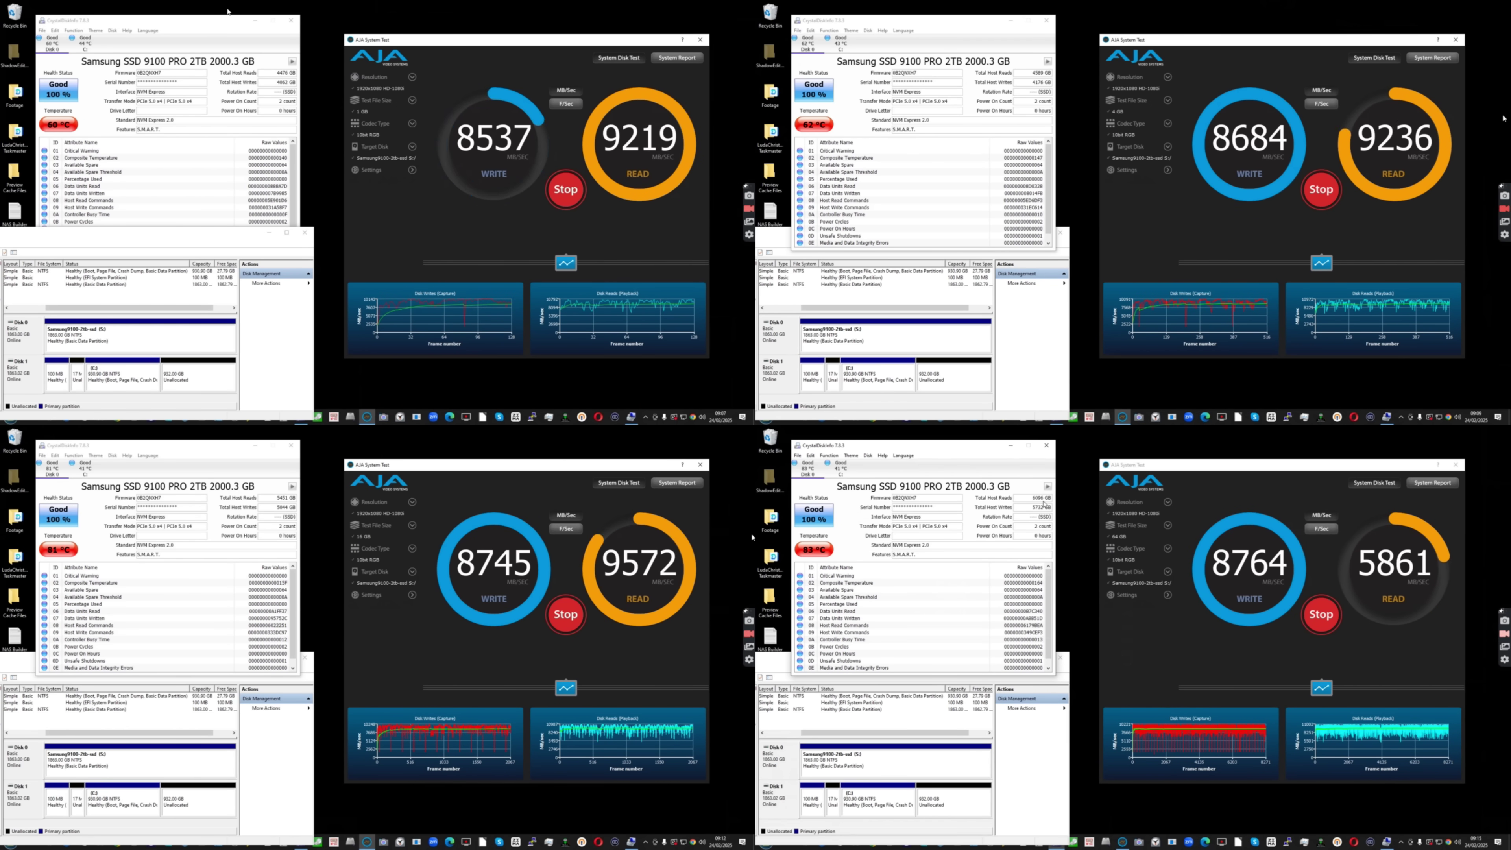
{"action": "left_click", "coordinate": [73, 30]}
Step: Paste the 52 GB Footage onto S: and time the copy with the stopwatch, refreshing temperatures meanwhile
{"action": "left_click", "coordinate": [83, 40]}
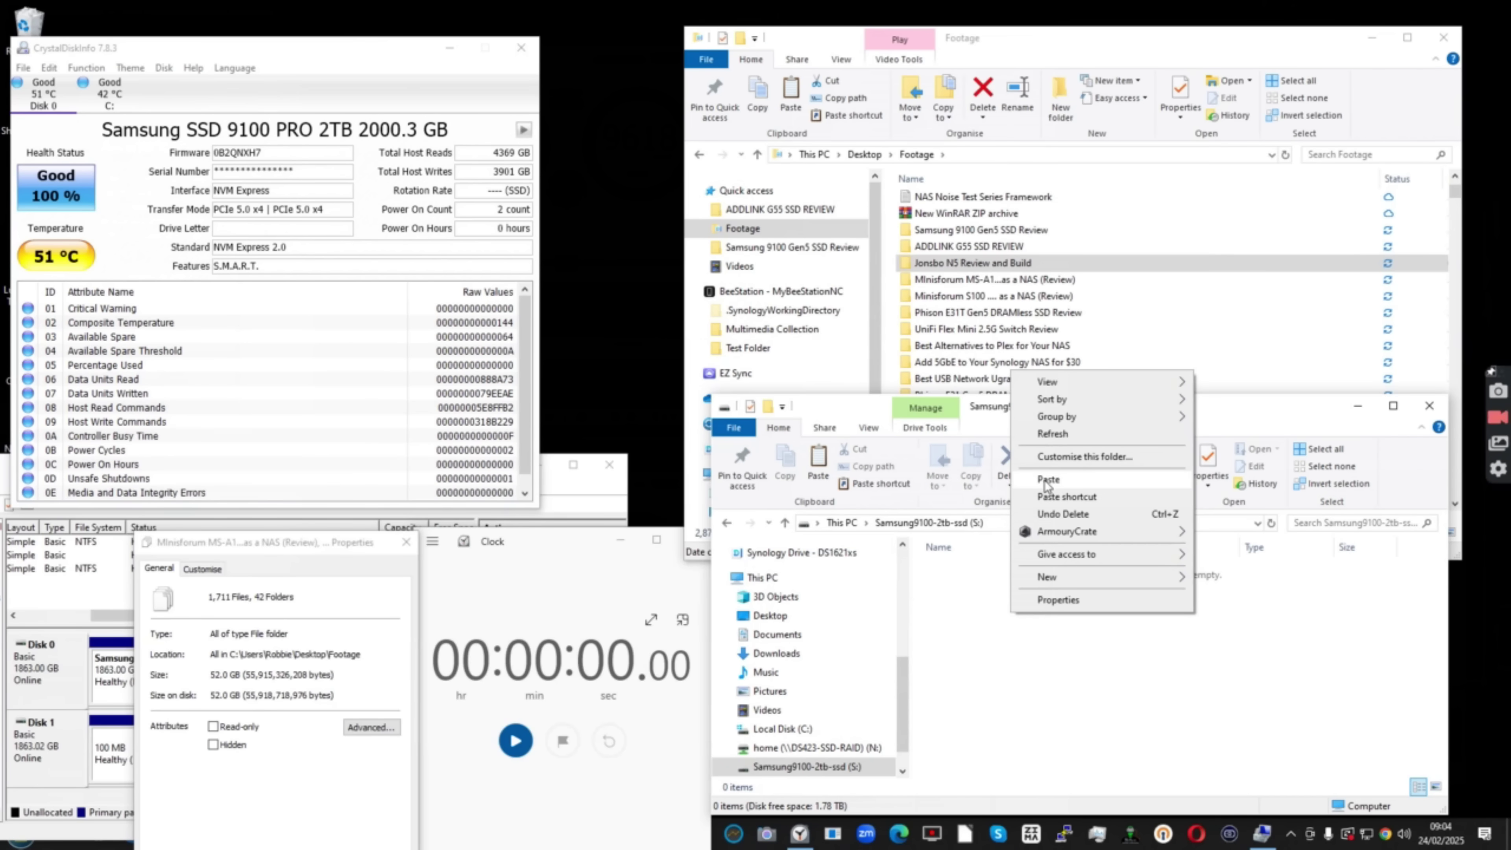
{"action": "left_click", "coordinate": [1048, 486]}
{"action": "key", "text": "space"}
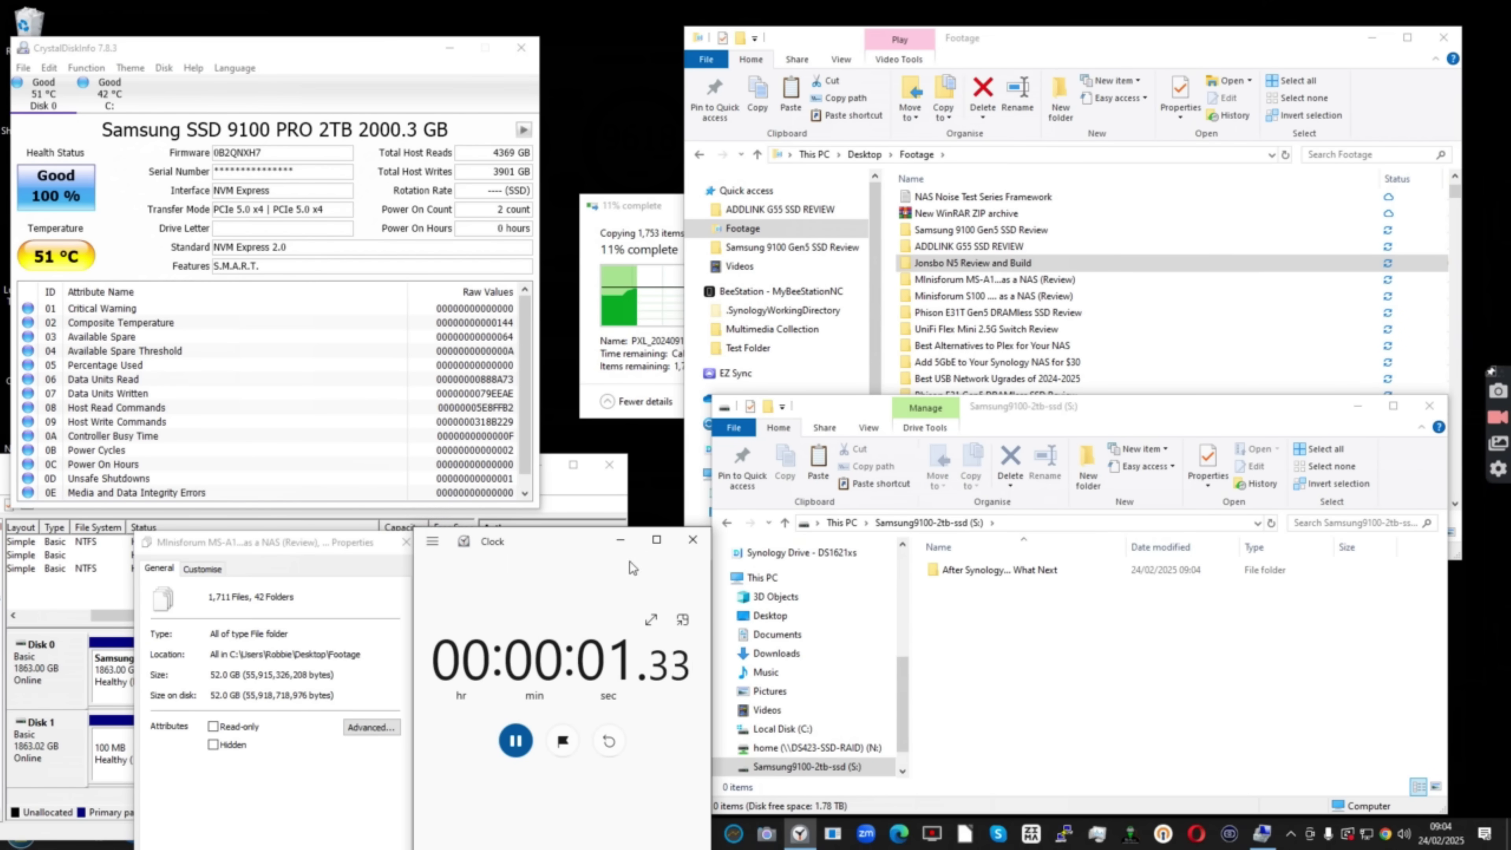
{"action": "left_click_drag", "start_coordinate": [641, 208], "coordinate": [979, 575]}
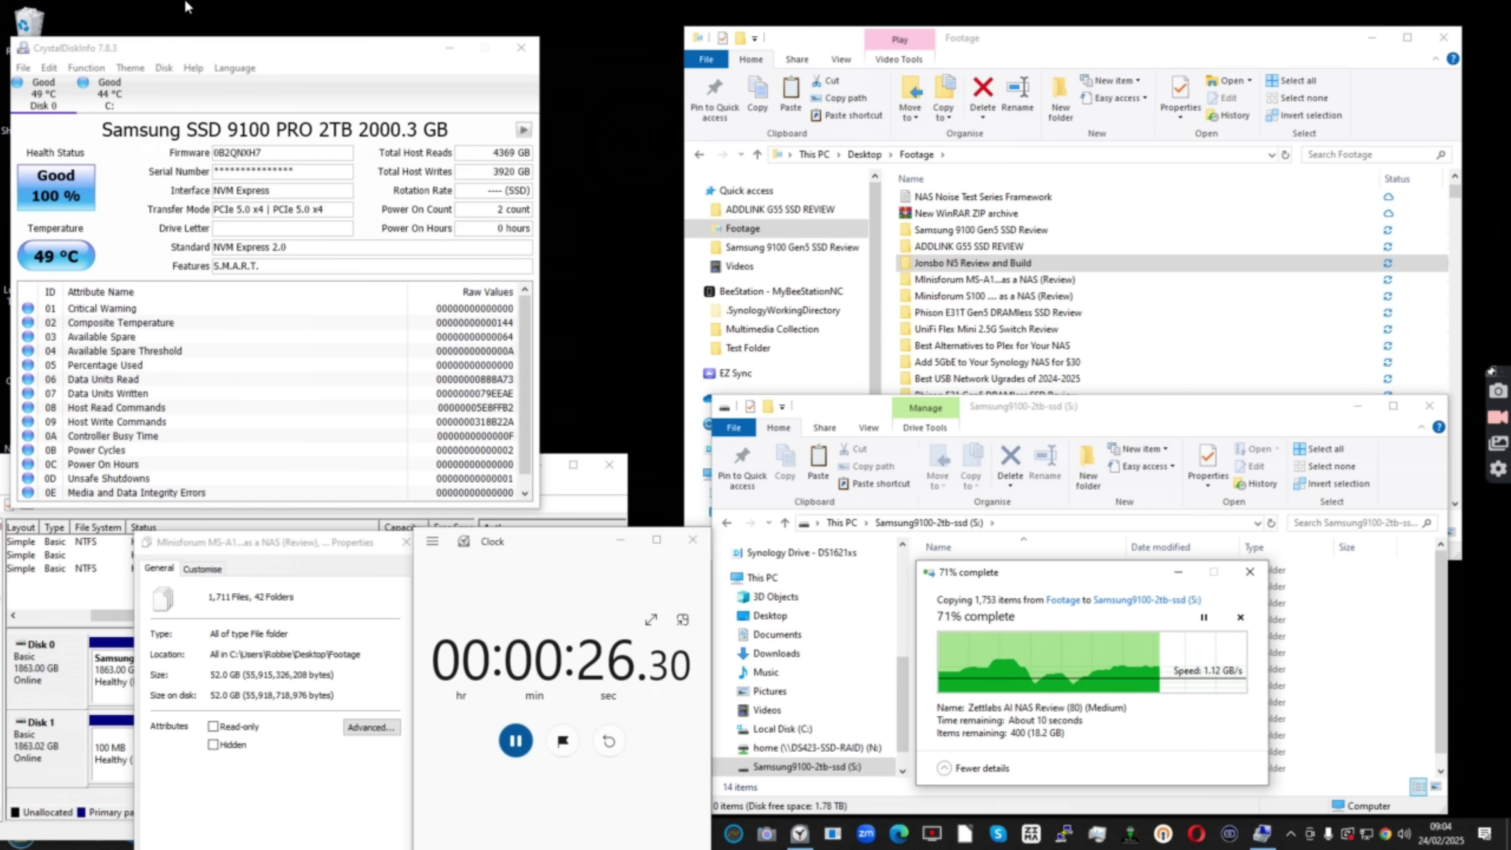
{"action": "left_click", "coordinate": [98, 69]}
{"action": "left_click", "coordinate": [122, 84]}
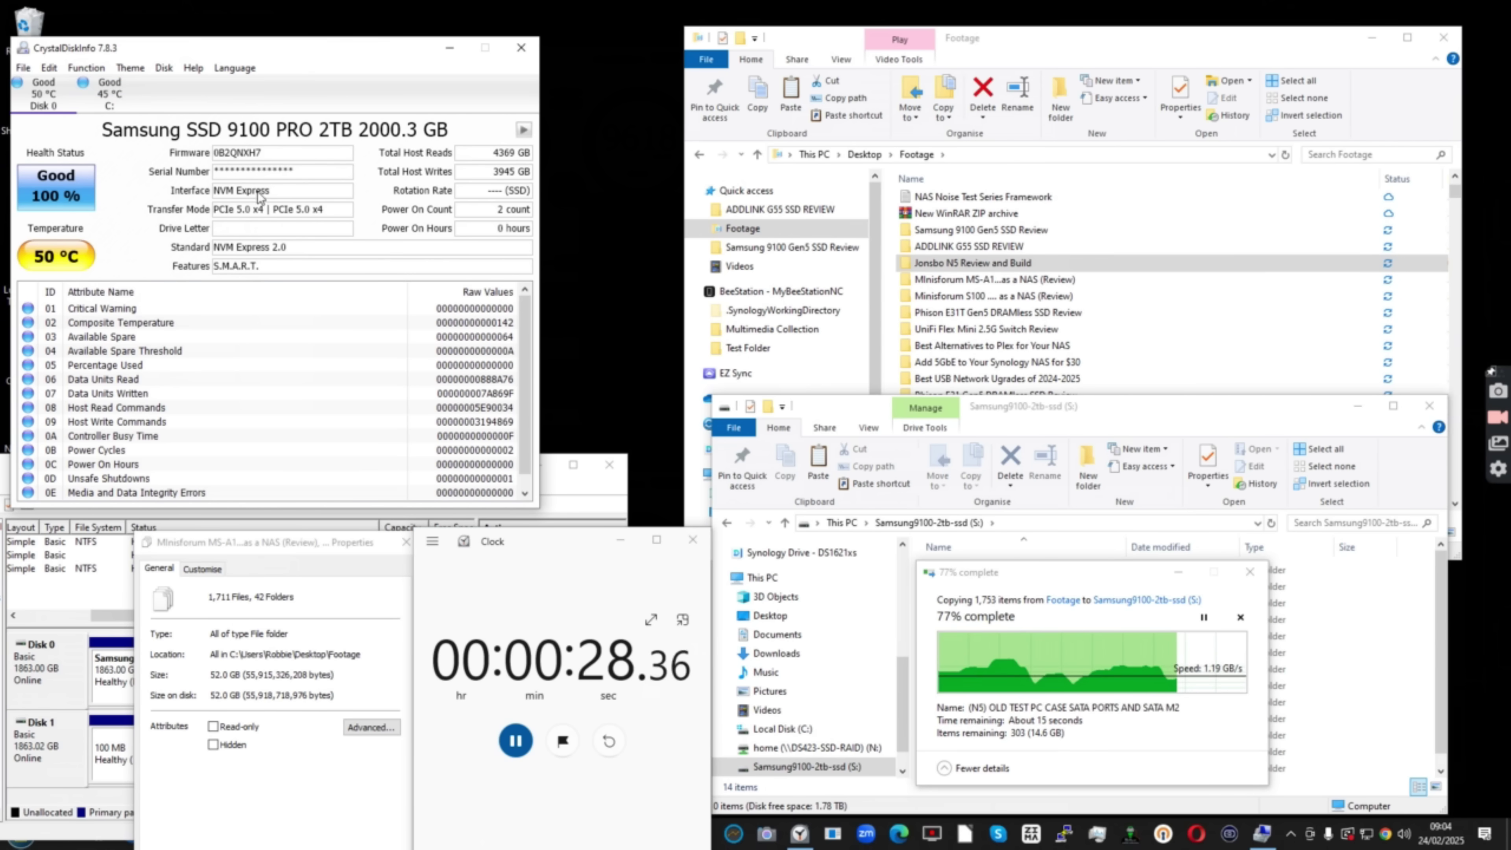
{"action": "left_click", "coordinate": [507, 749]}
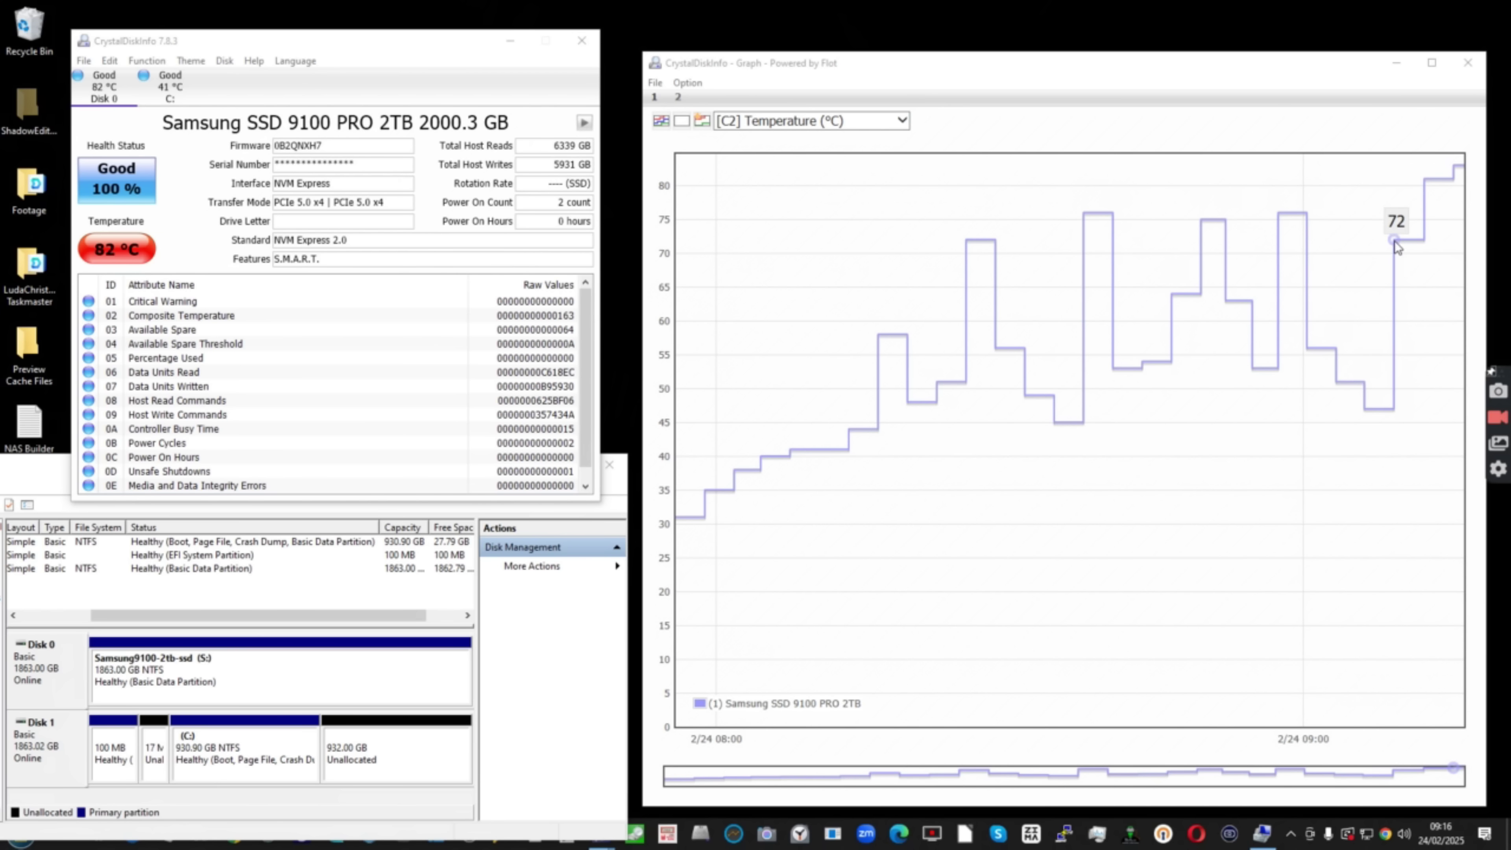
Step: Refresh the 9100 PRO readings and inspect temperature graph values peaking at 82 °C
{"action": "mouse_move", "coordinate": [1439, 226]}
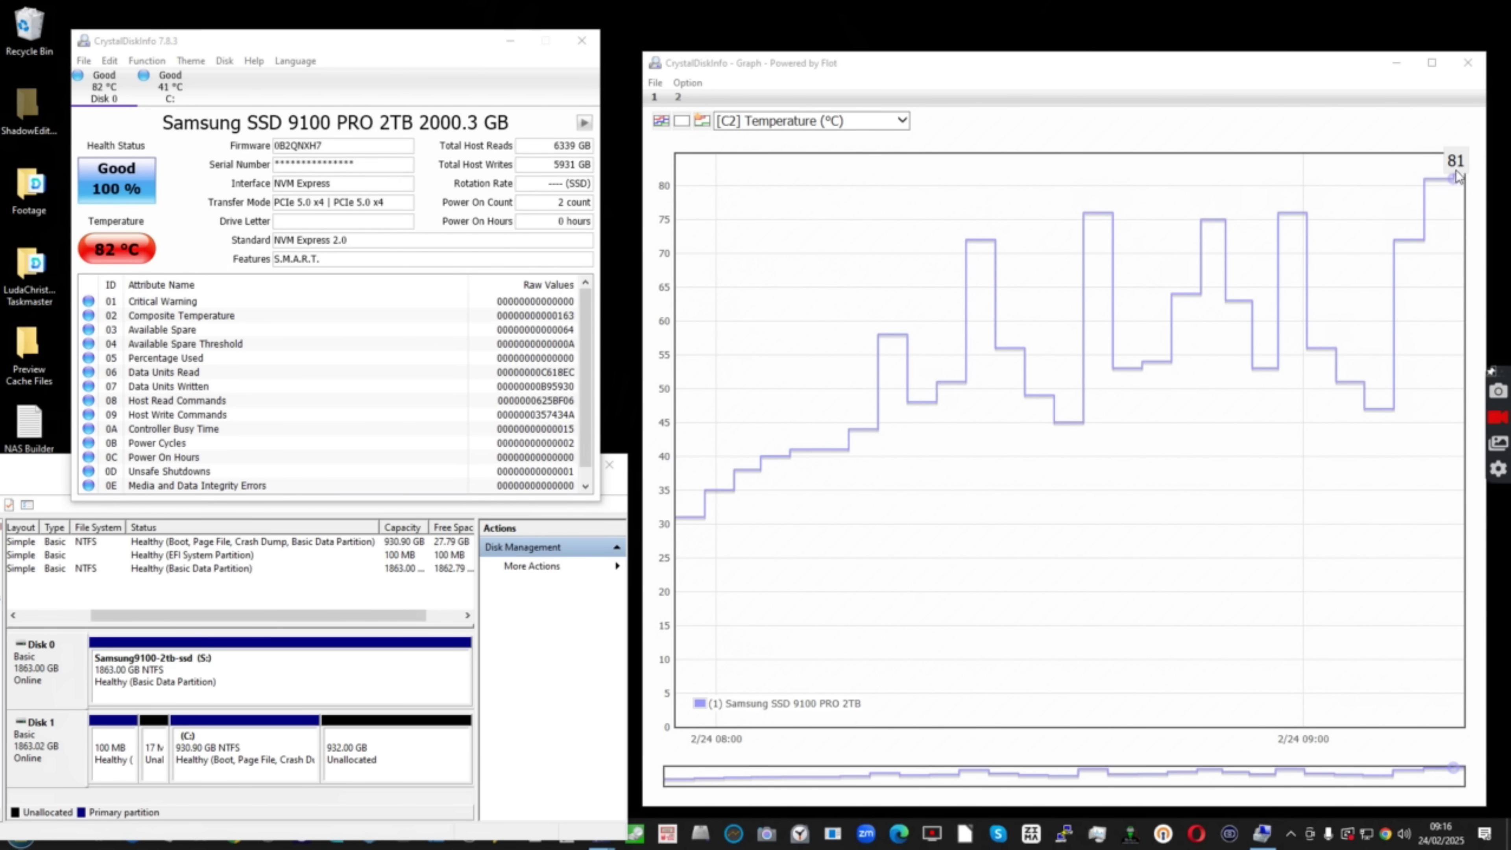
{"action": "left_click", "coordinate": [154, 65]}
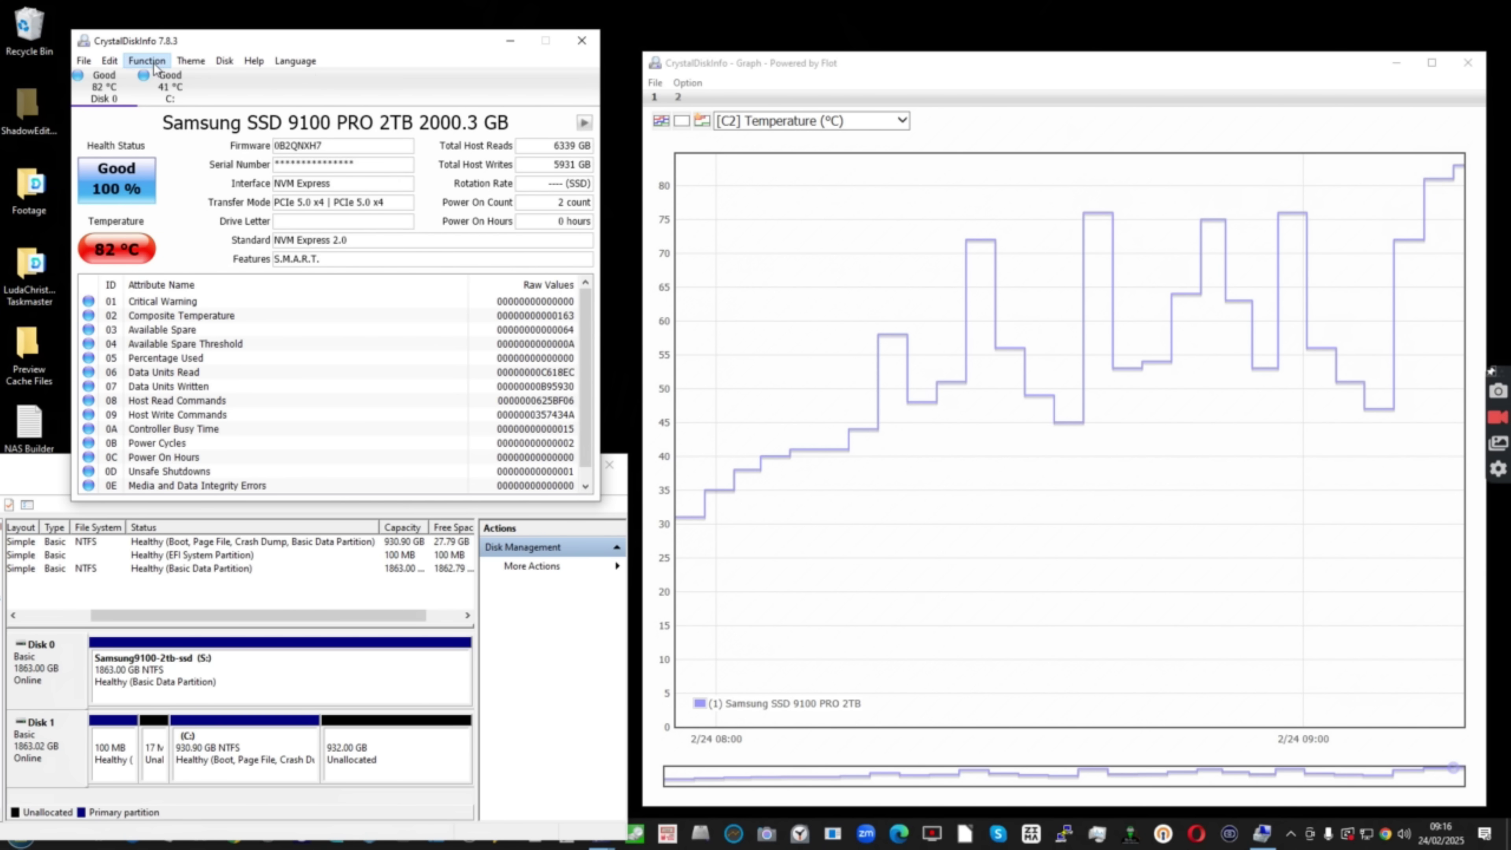
{"action": "left_click", "coordinate": [165, 82]}
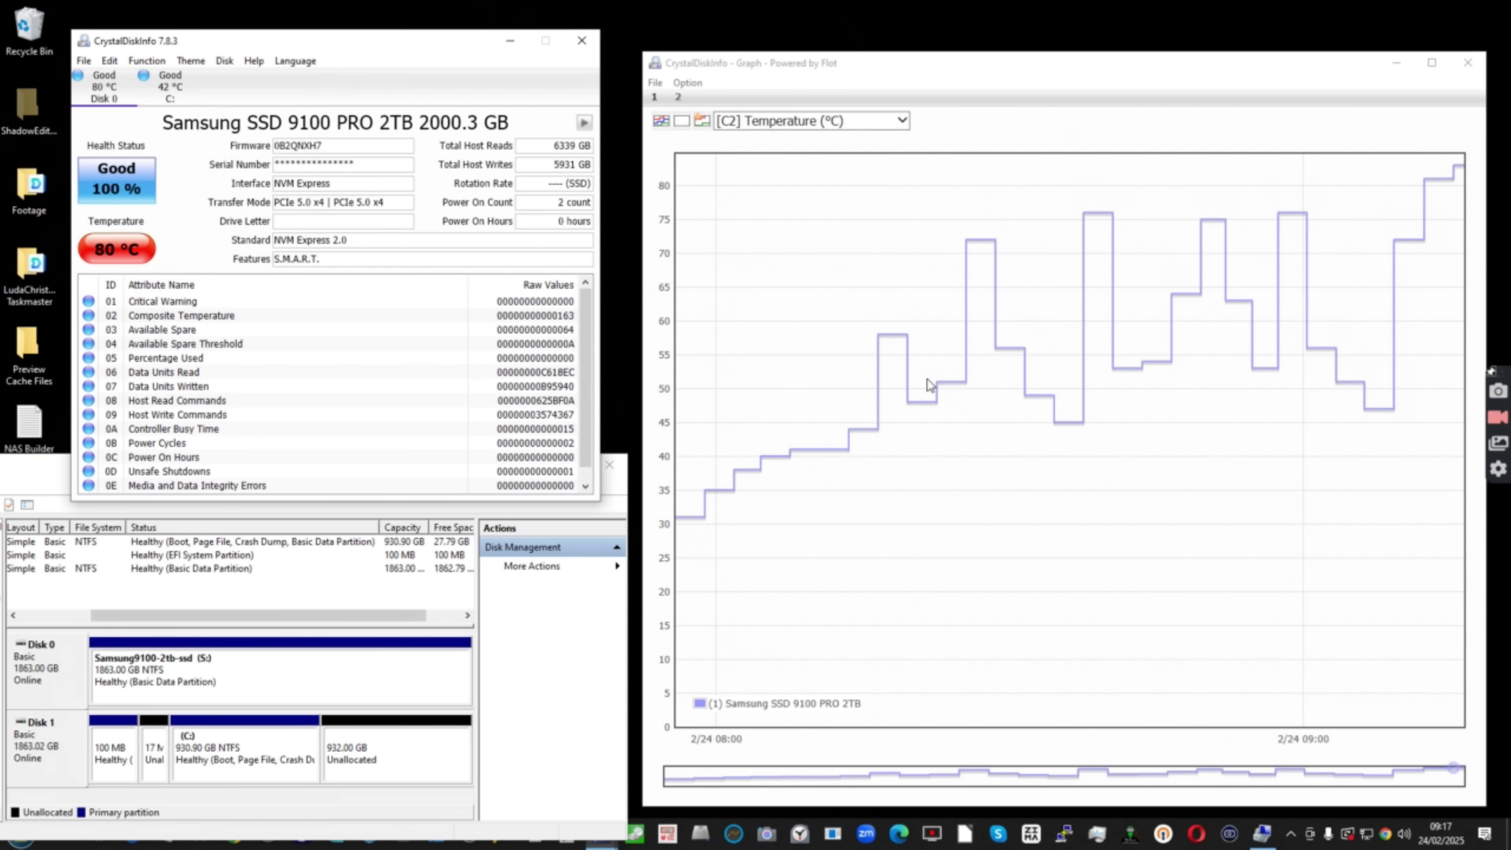
{"action": "mouse_move", "coordinate": [856, 433]}
{"action": "mouse_move", "coordinate": [1464, 171]}
{"action": "mouse_move", "coordinate": [736, 470]}
{"action": "mouse_move", "coordinate": [1052, 398]}
{"action": "mouse_move", "coordinate": [1213, 224]}
{"action": "mouse_move", "coordinate": [1401, 246]}
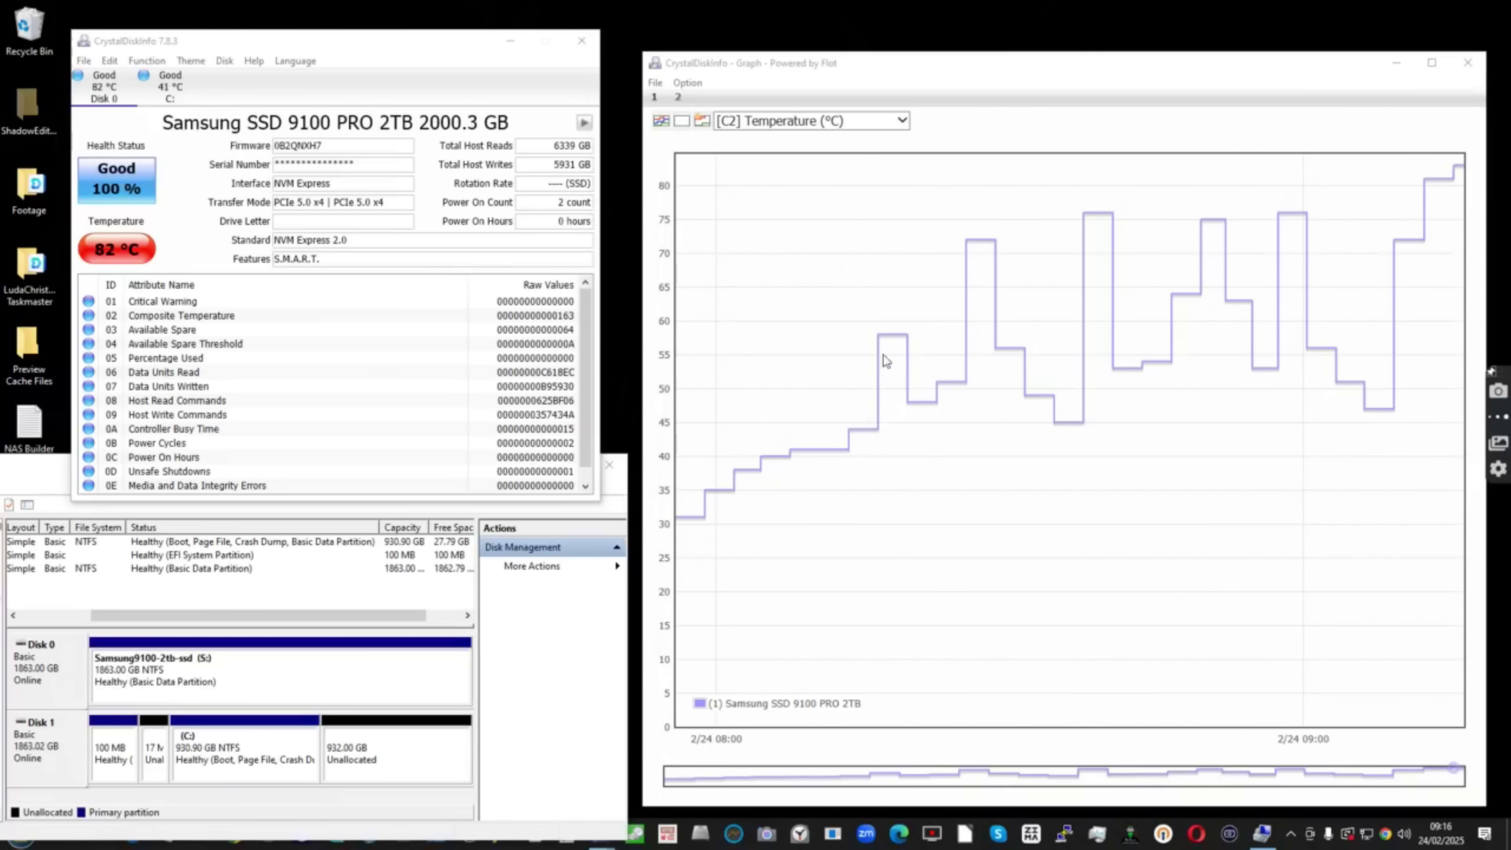
{"action": "mouse_move", "coordinate": [911, 338]}
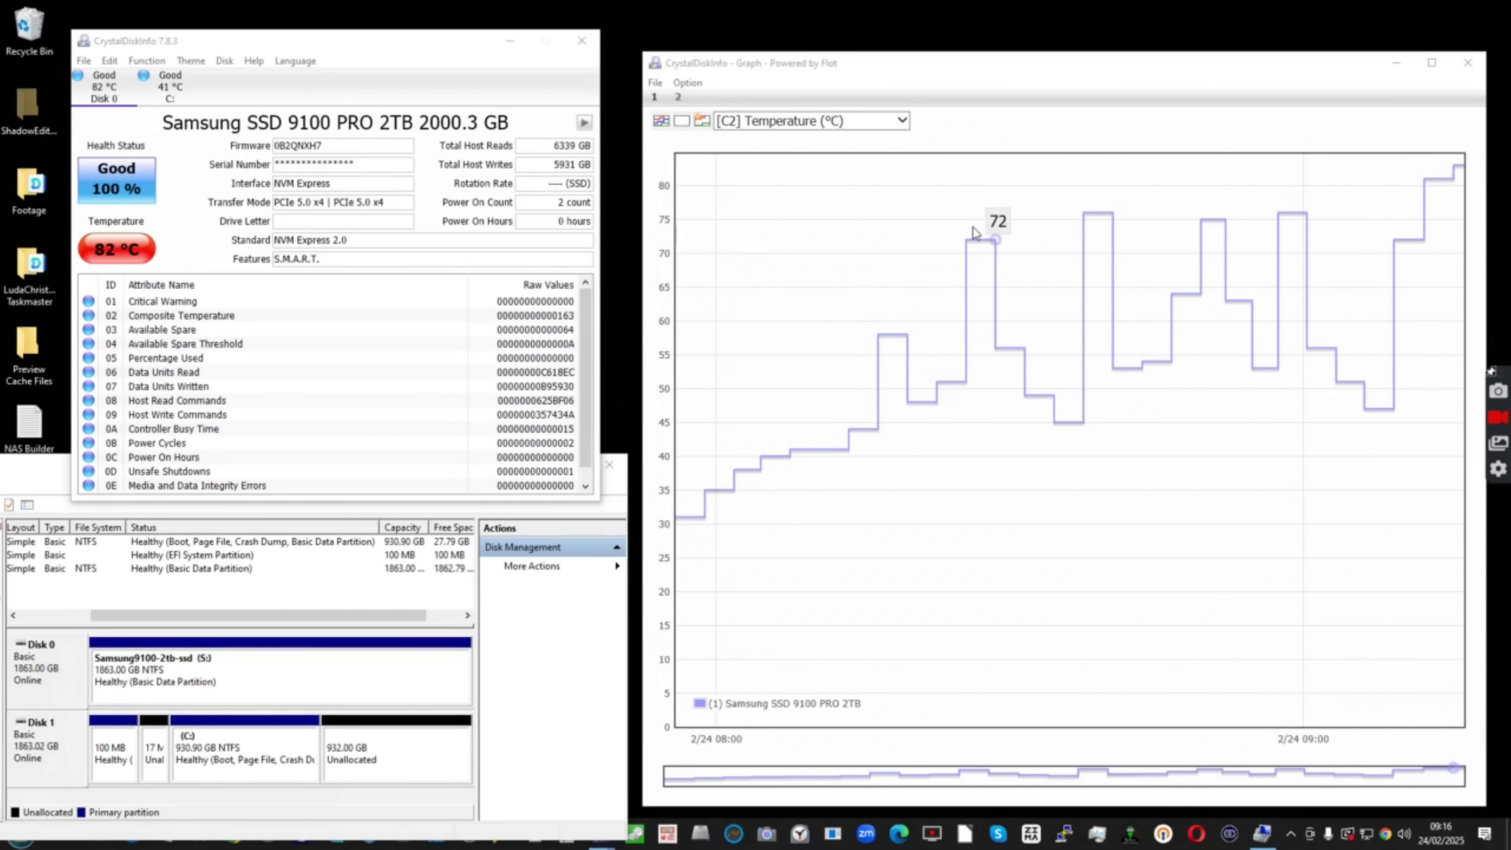